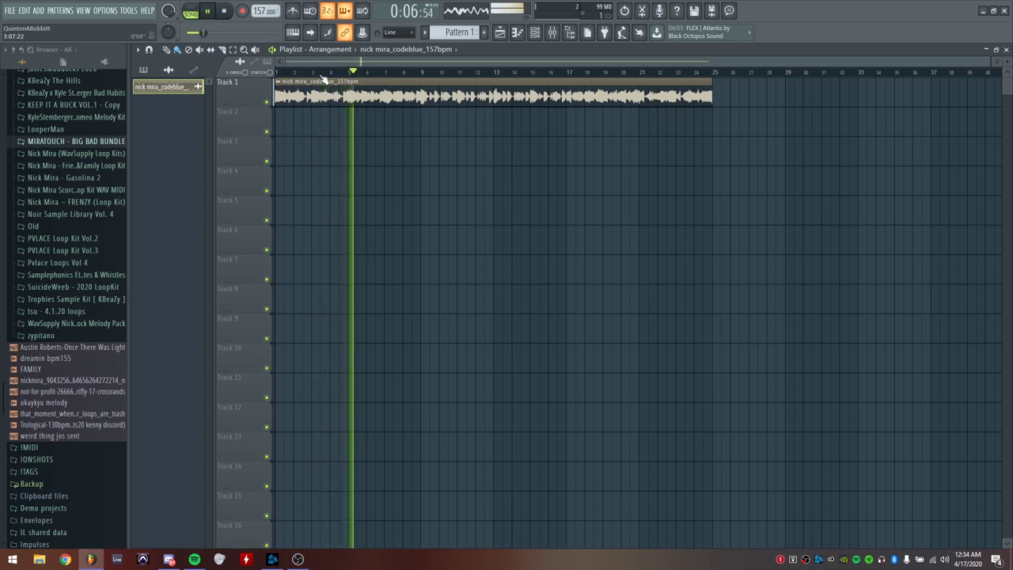
- Stop the playback and expand the !KITS drum kit folder down to the !!! subfolder of !!QB
key(space)
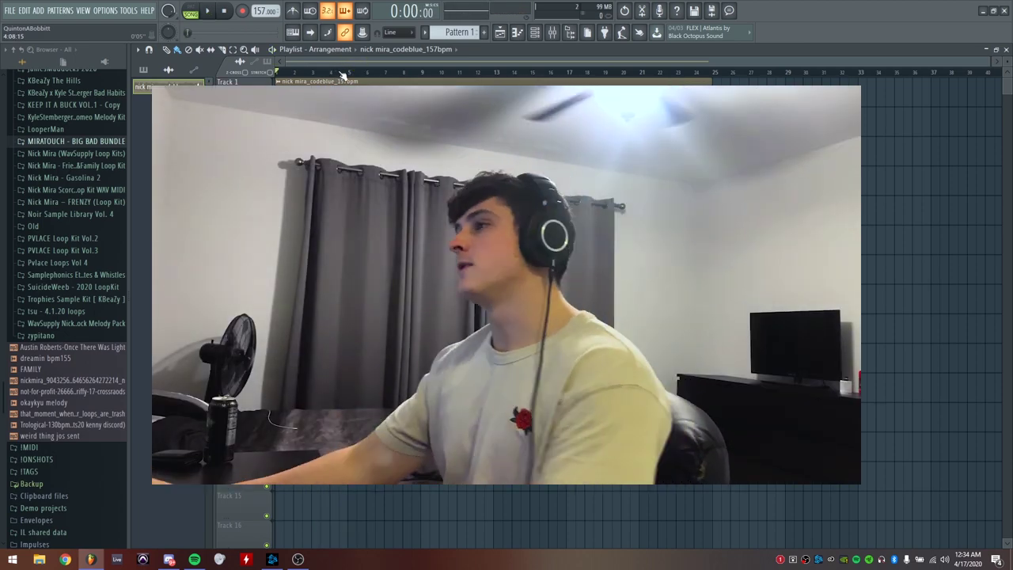
scroll(46, 155, up, 7)
scroll(46, 155, up, 2)
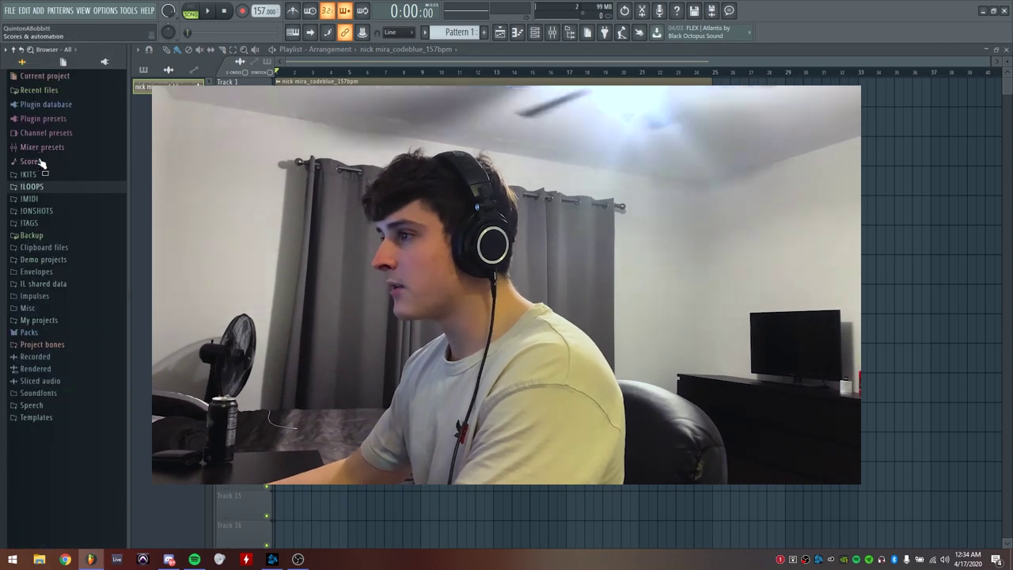
click(32, 174)
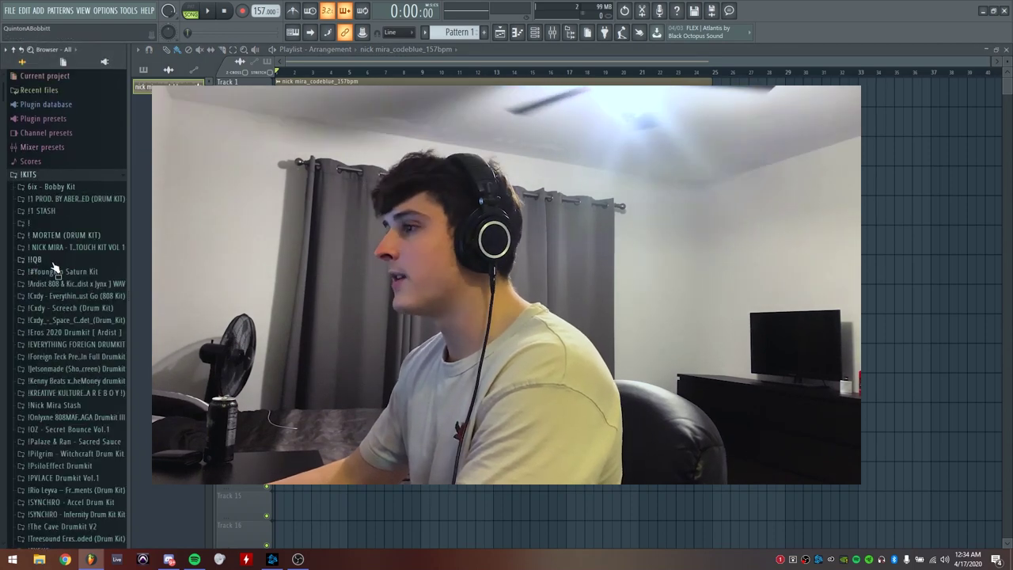
click(30, 260)
click(49, 272)
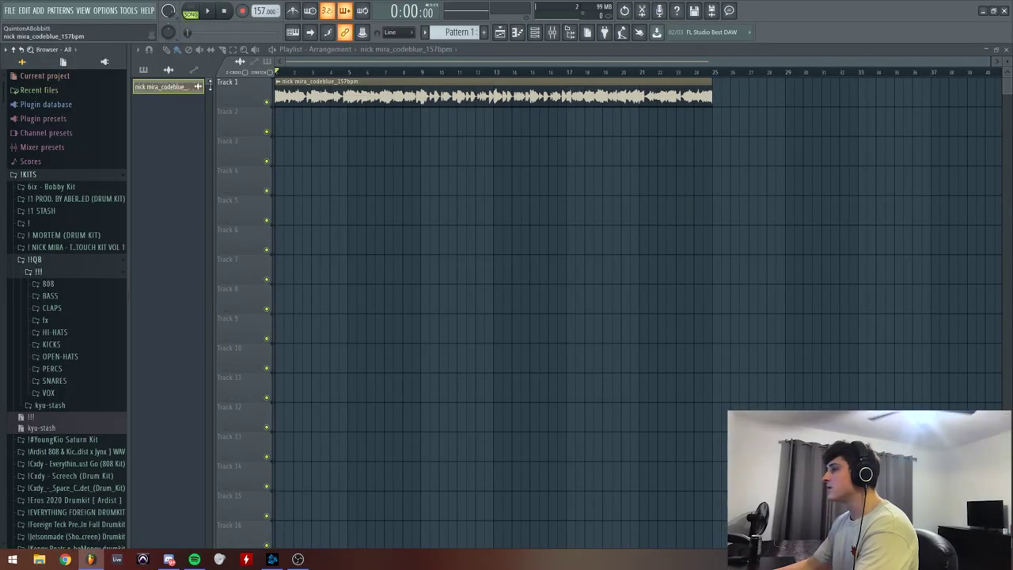
- Open the channel rack for Pattern 1 and browse the clap samples in the CLAPS folder
click(143, 70)
drag(328, 119, 387, 119)
key(F6)
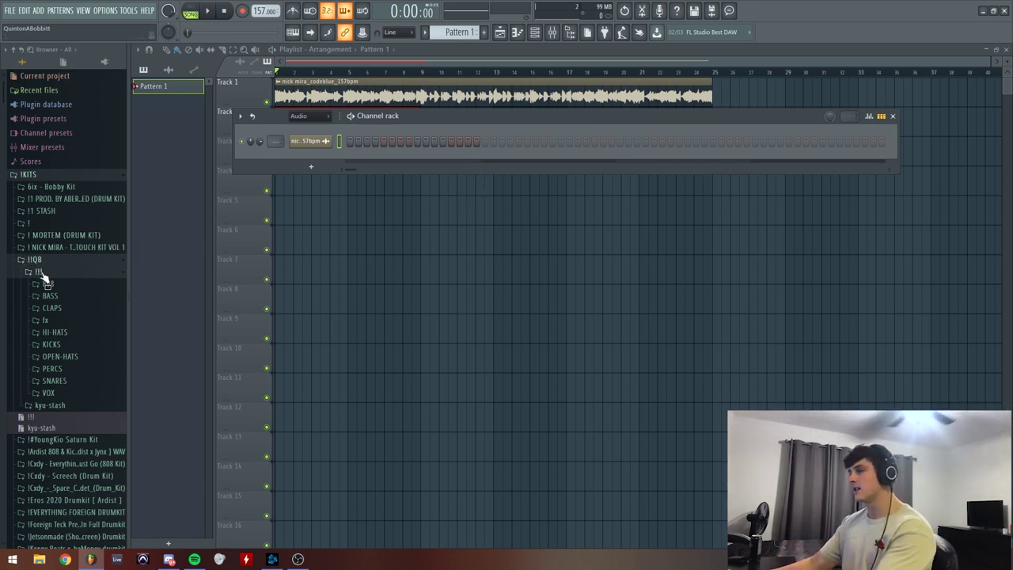
click(52, 308)
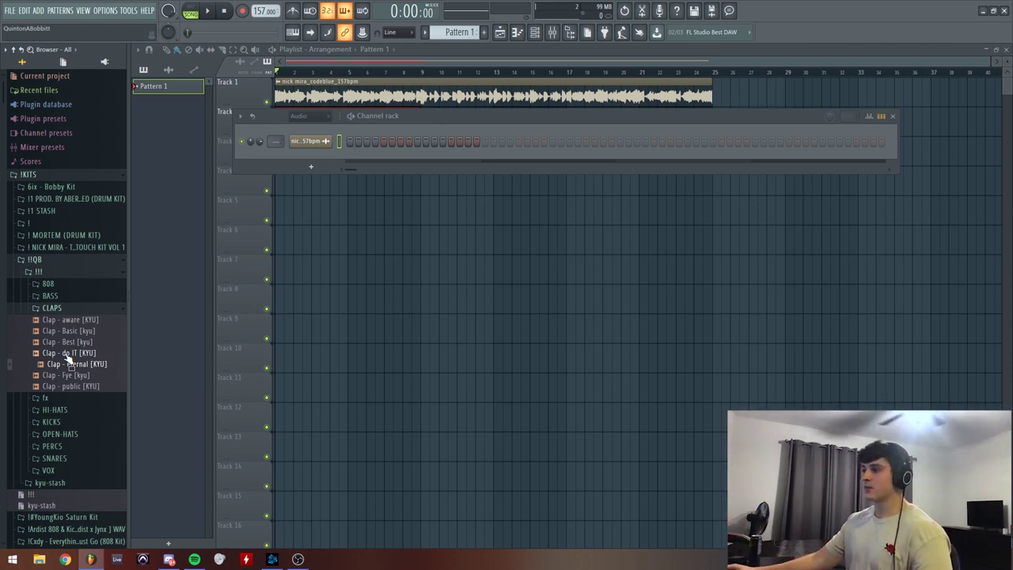
click(52, 308)
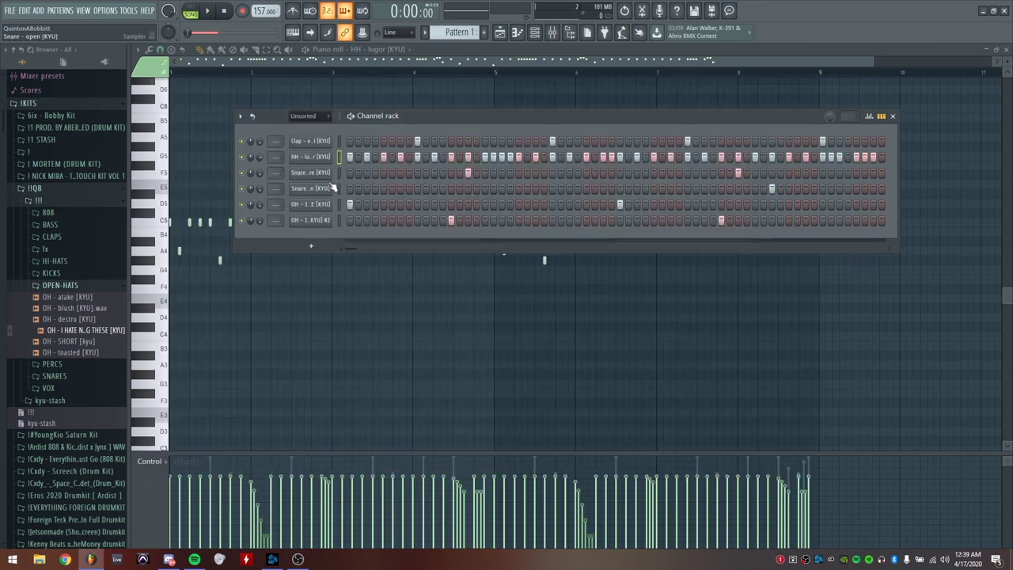
- Play back the drum pattern together with the melody loop
key(space)
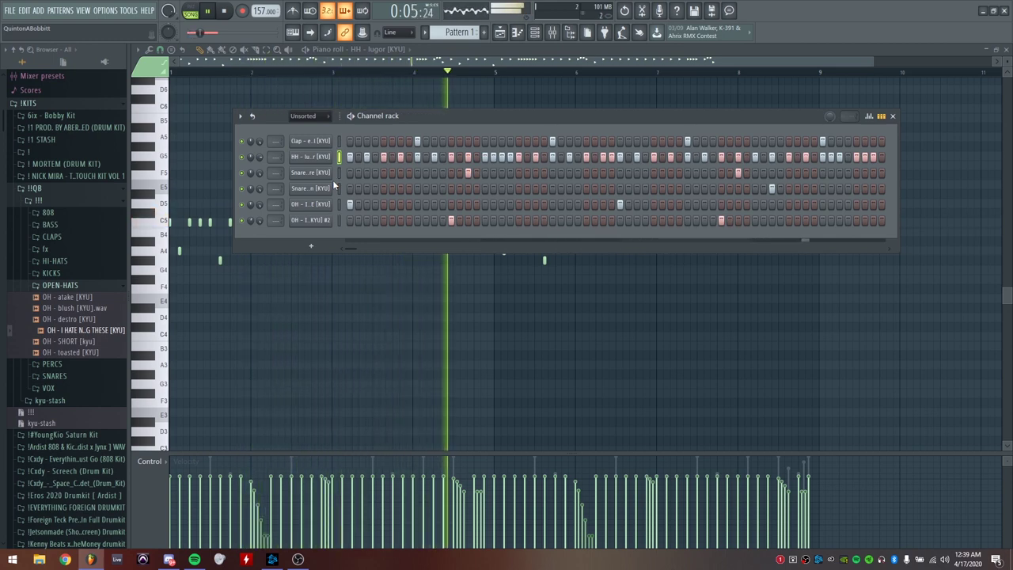
key(space)
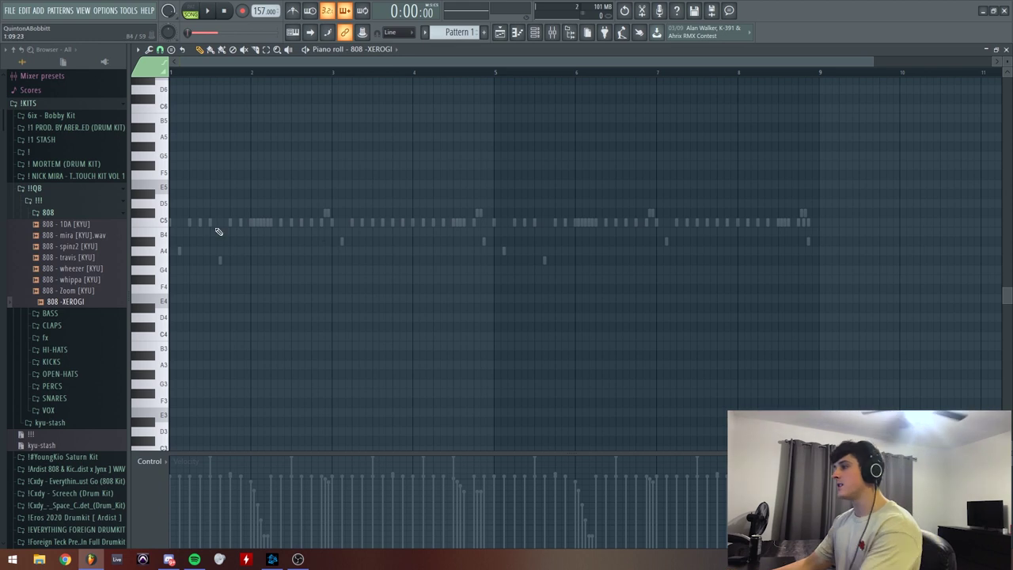
- Place a C5 note at the start of bar 1 for the 808 -XEROGI channel and enable its Cut itself option
drag(191, 227, 169, 225)
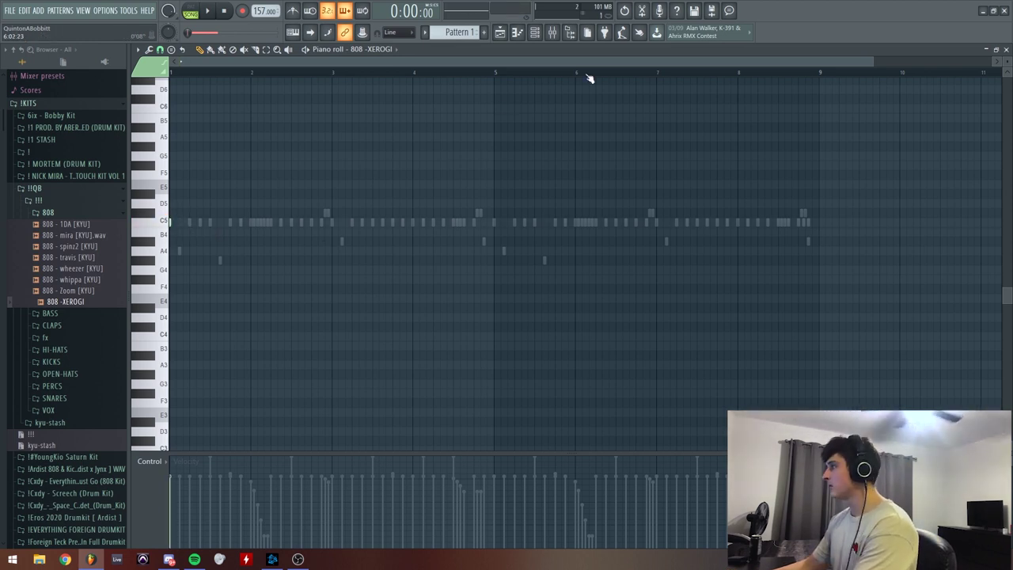
click(500, 33)
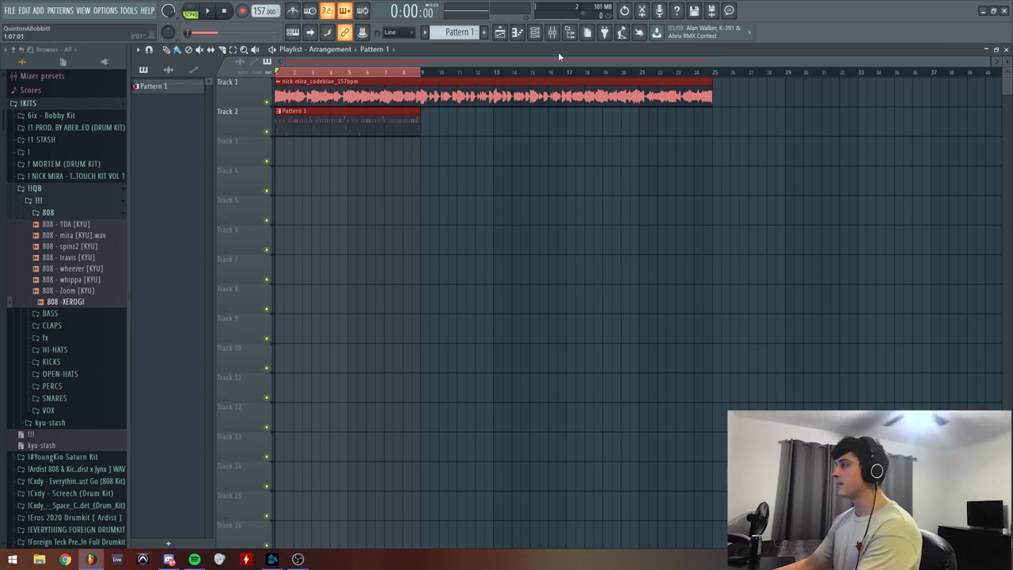
click(535, 33)
right_click(313, 142)
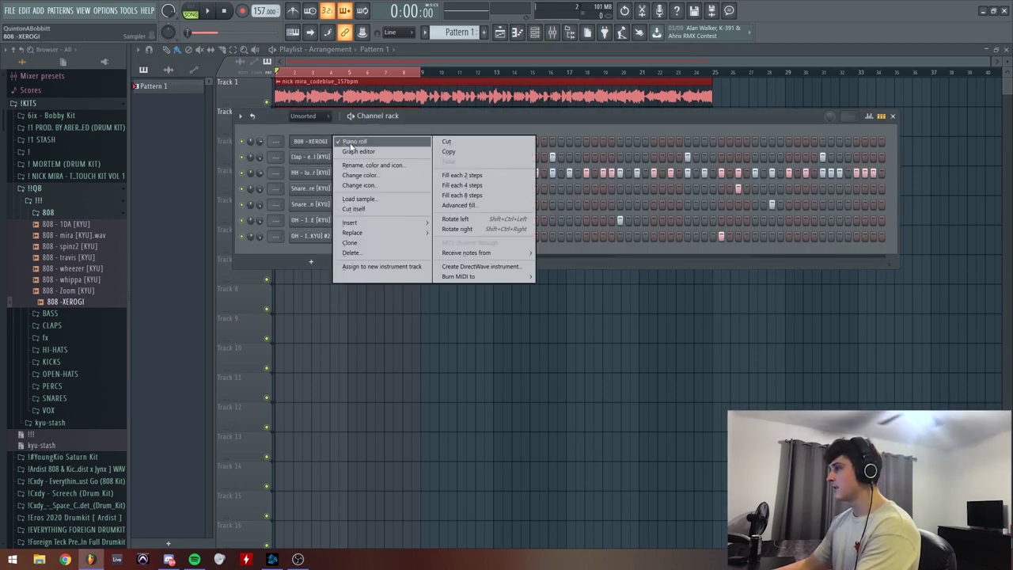
click(308, 143)
click(306, 145)
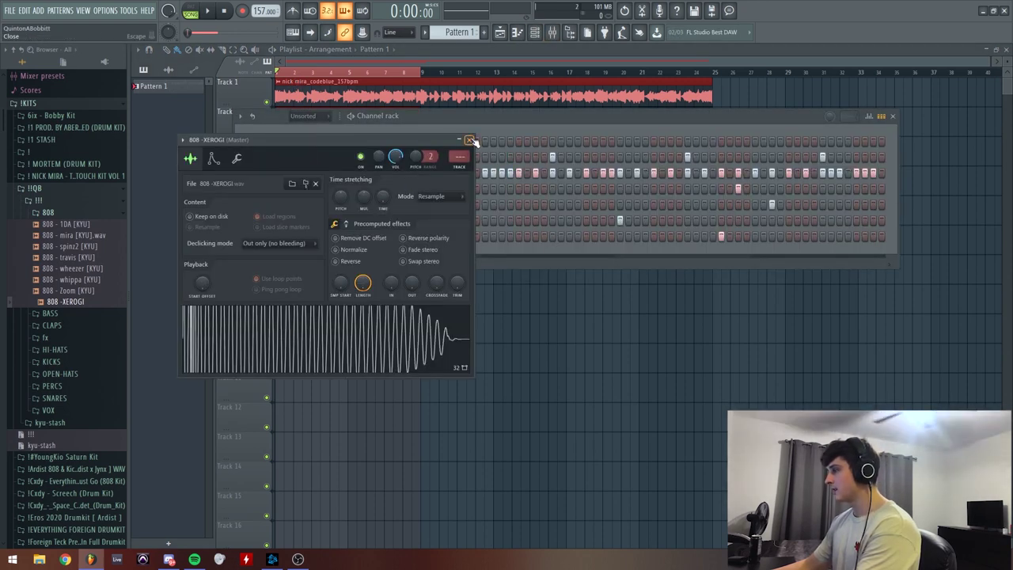
click(471, 141)
right_click(315, 142)
click(299, 156)
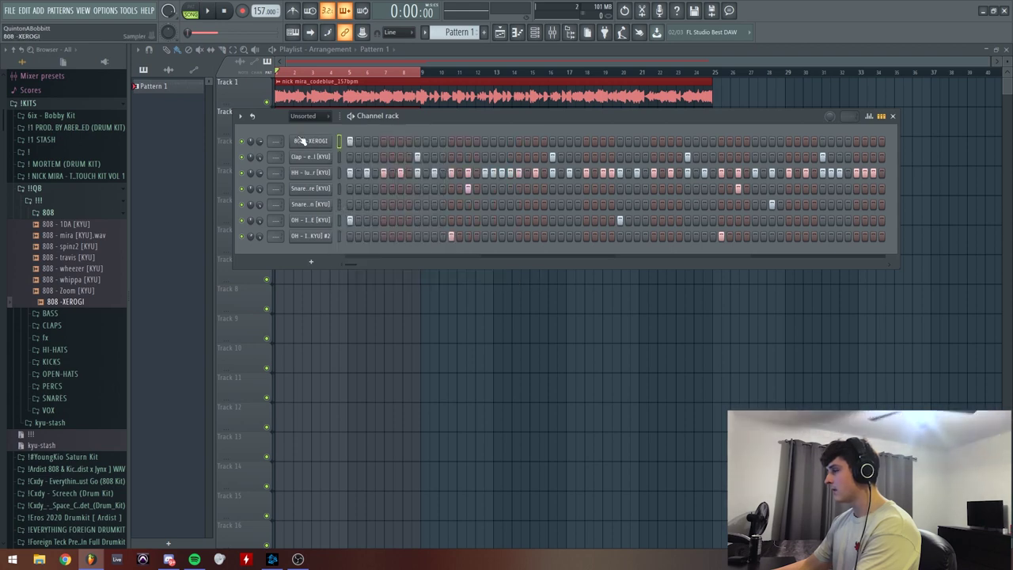
- Load the 808 -XEROGI sample into the Edison audio editor and detect its pitch regions
click(300, 141)
click(464, 140)
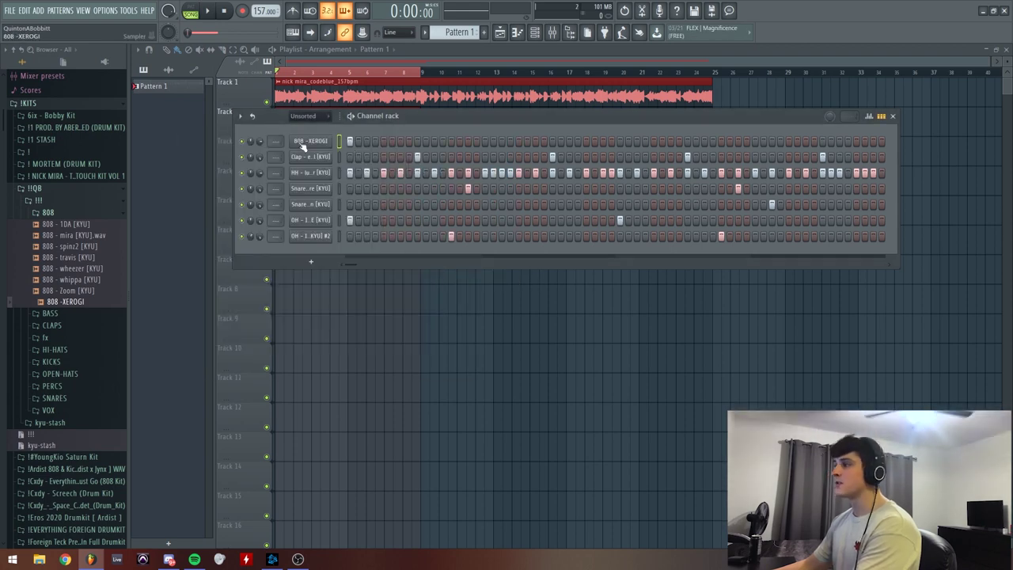
click(302, 145)
right_click(286, 346)
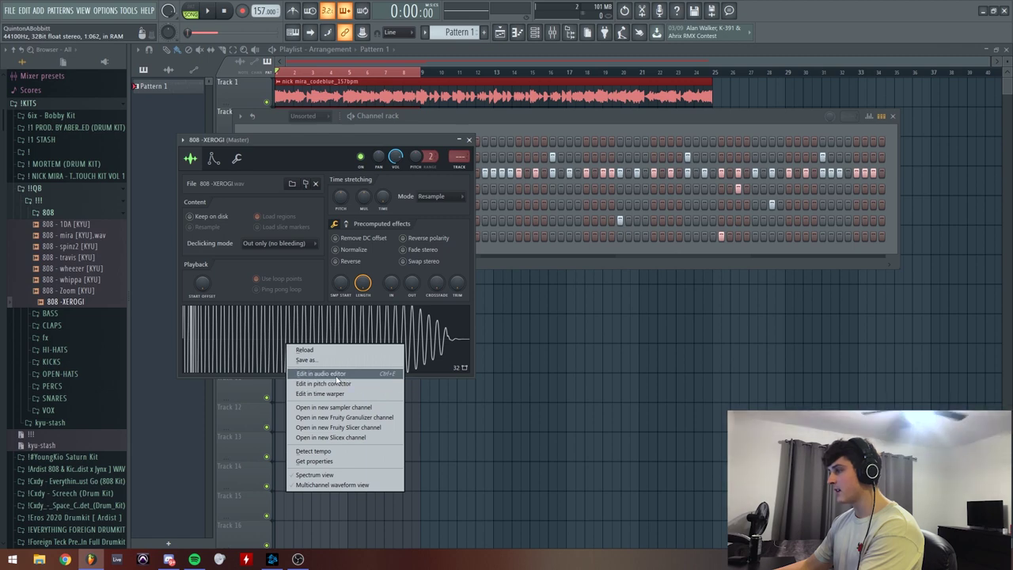
click(336, 375)
click(240, 171)
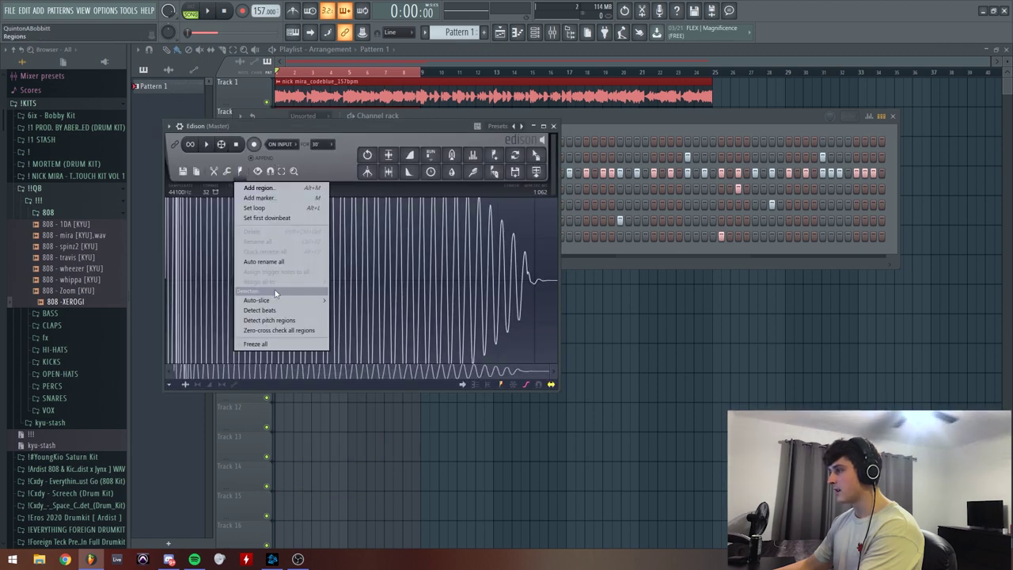
click(273, 320)
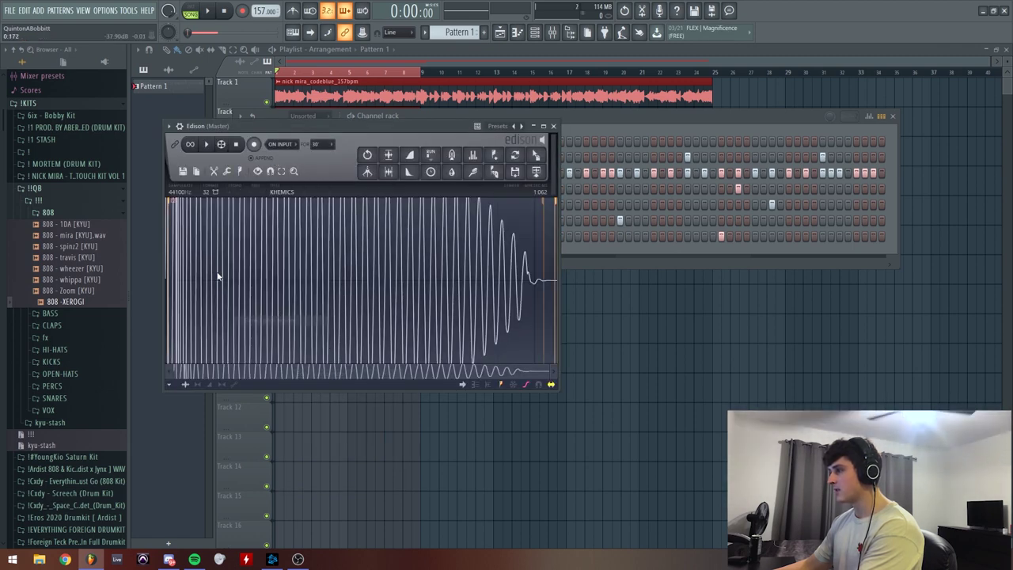
click(553, 126)
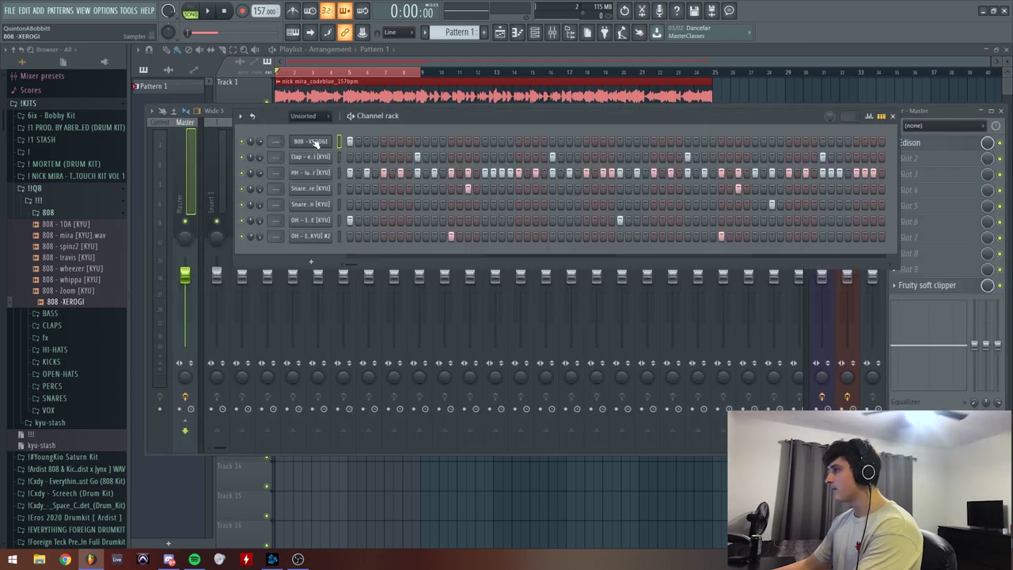
- Reopen the 808 -XEROGI piano roll and move the opening note to A4
right_click(322, 141)
key(Escape)
right_click(322, 141)
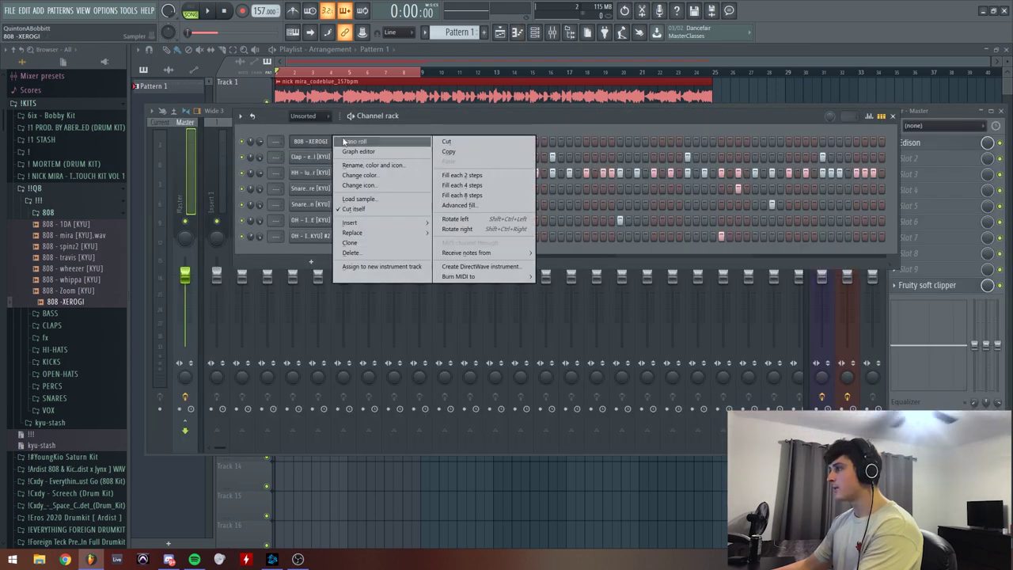
click(349, 141)
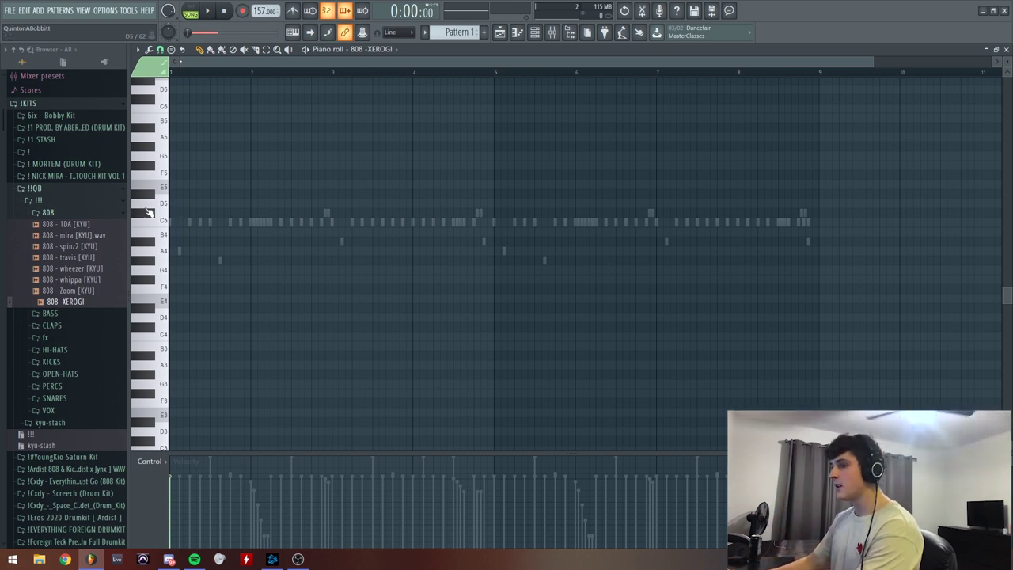
scroll(334, 327, up, 4)
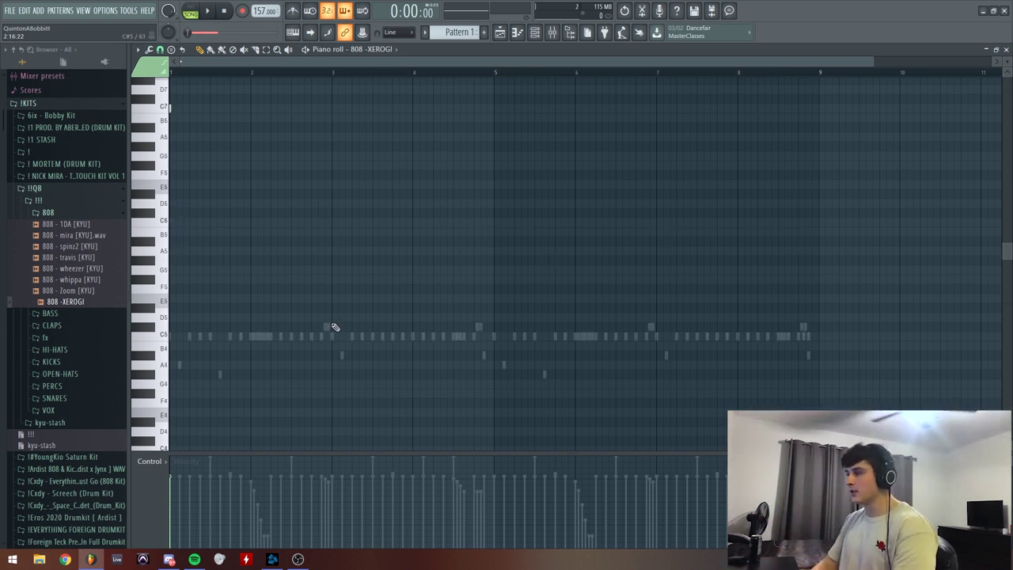
scroll(334, 327, down, 1)
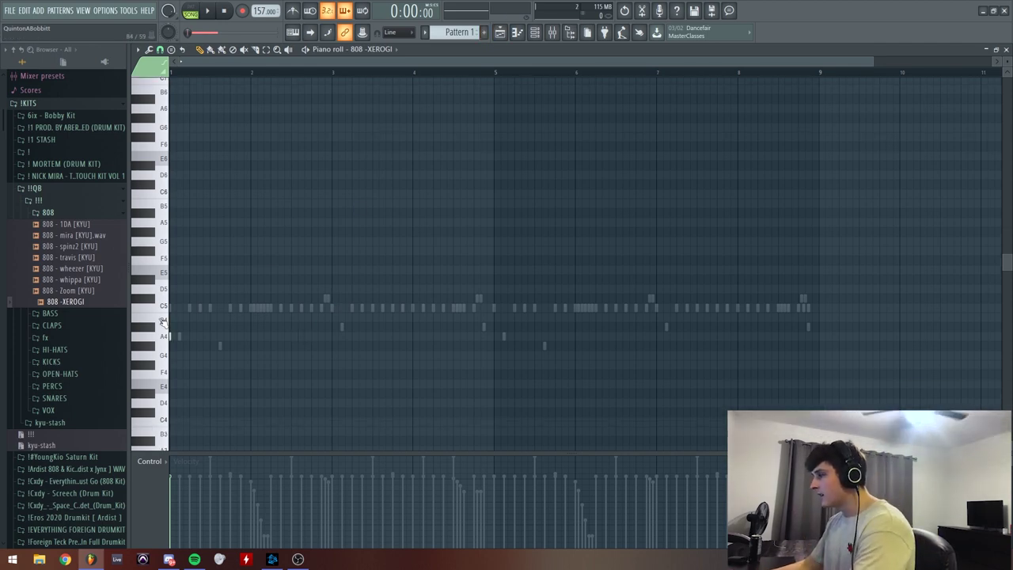
- Raise the time-stretching pitch of the nick mira_codeblue_157bpm loop to about +188 cents
click(499, 33)
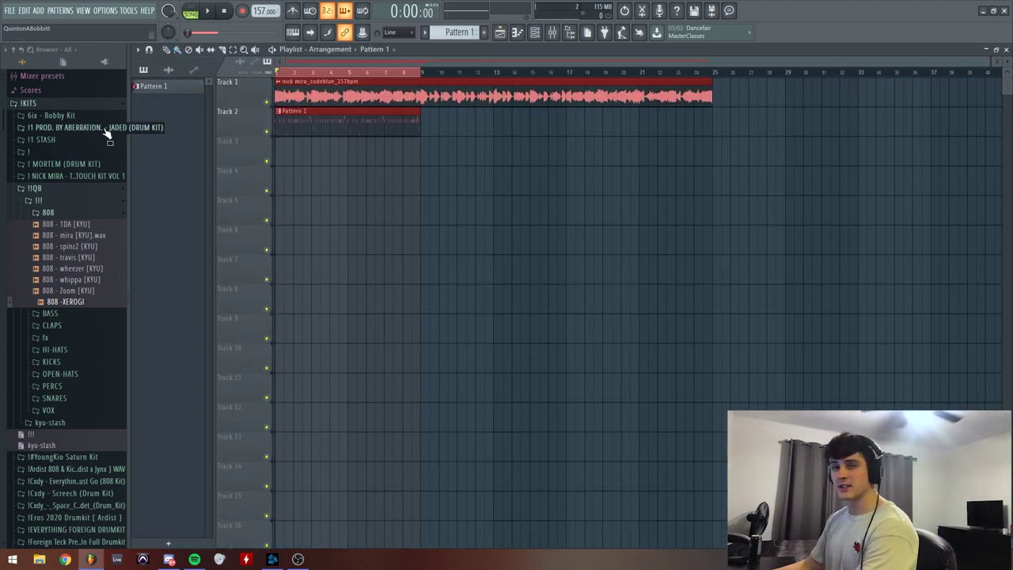
double_click(354, 98)
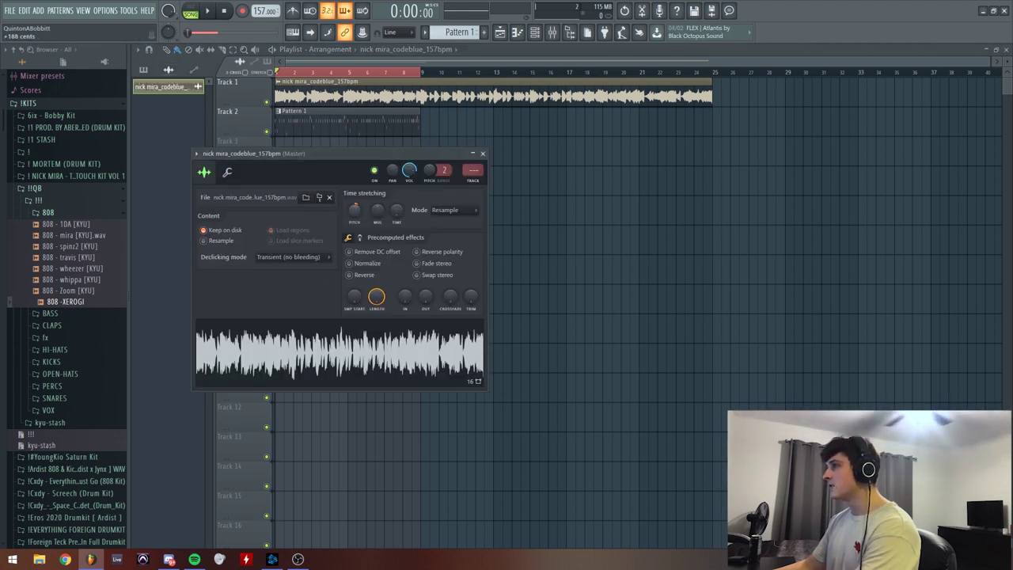
click(482, 153)
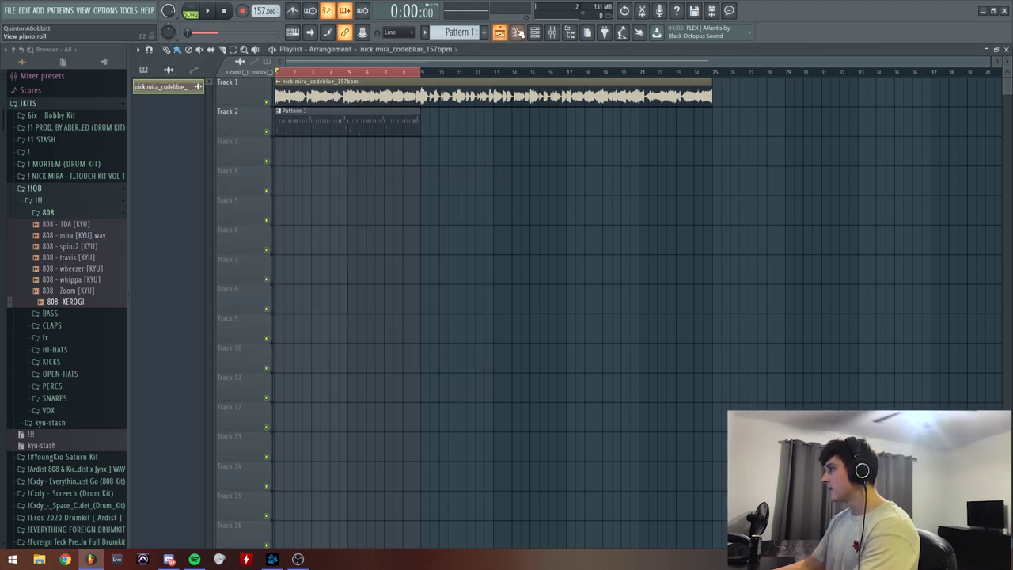
- Return to the 808 -XEROGI piano roll and move the opening note to B4
click(535, 33)
click(299, 116)
click(309, 163)
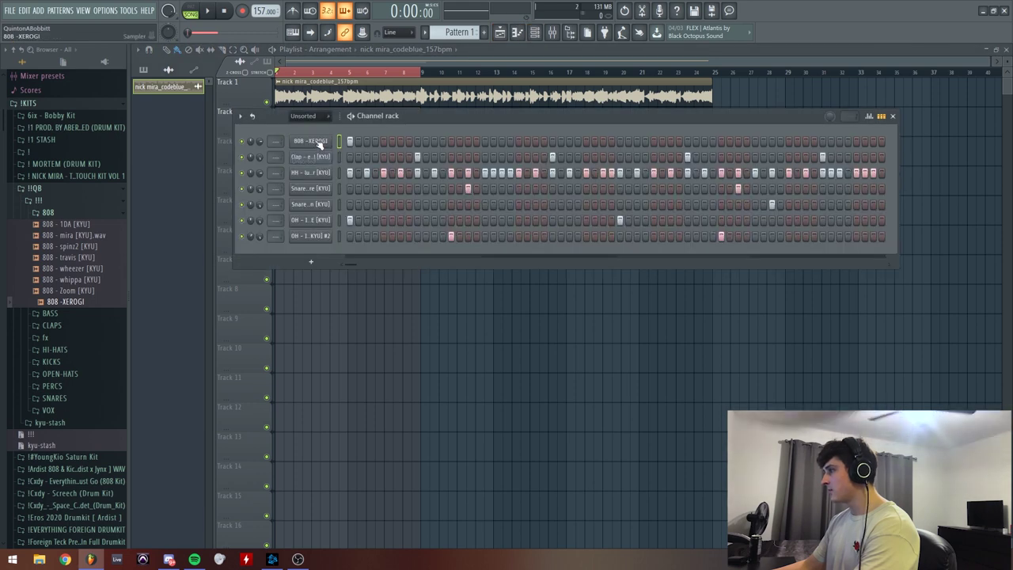
right_click(308, 141)
key(Escape)
right_click(308, 141)
key(Escape)
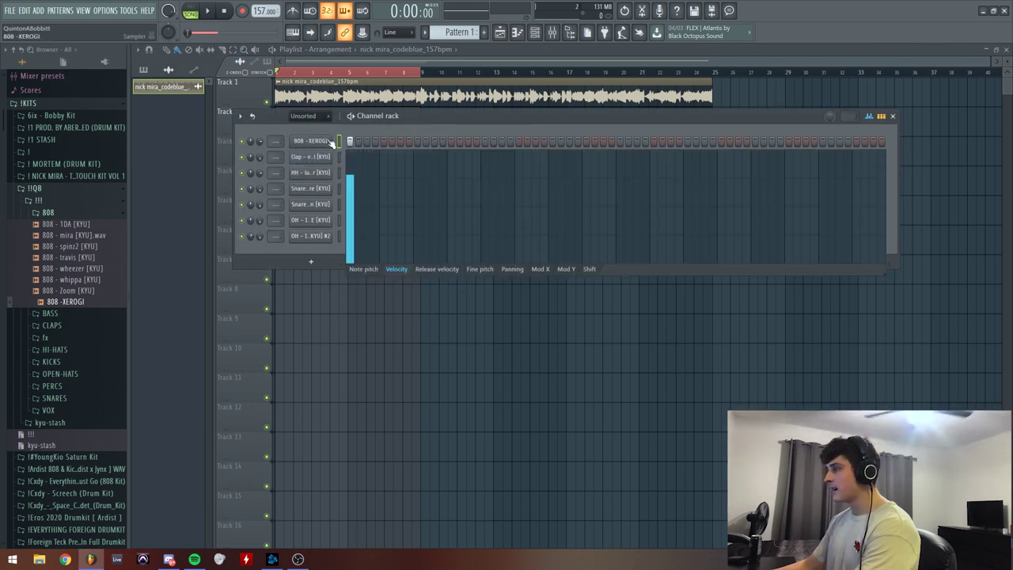
right_click(309, 141)
click(349, 144)
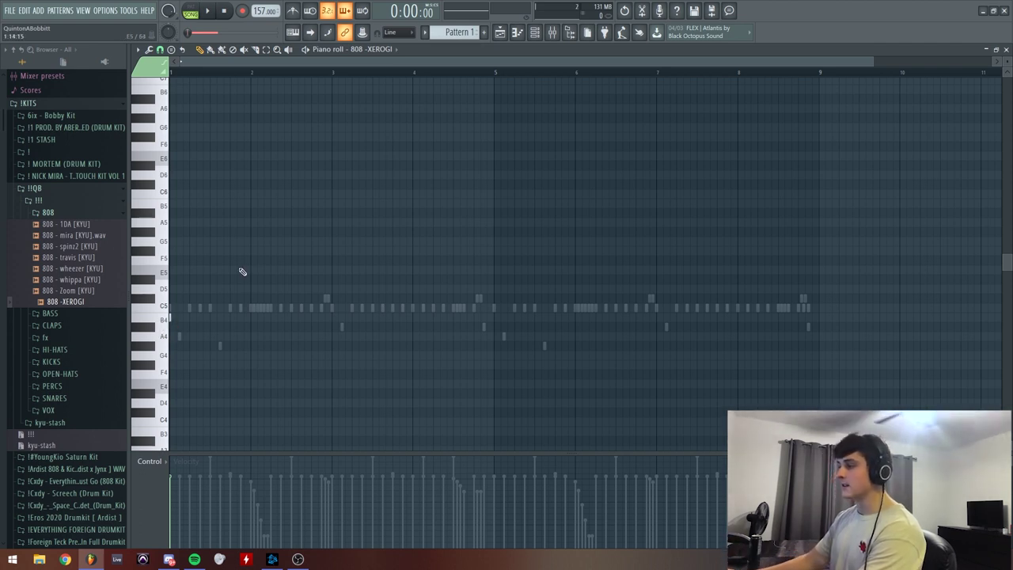
- Play the beat from the start to check the 808's opening note against the melody
key(space)
key(space)
key(space)
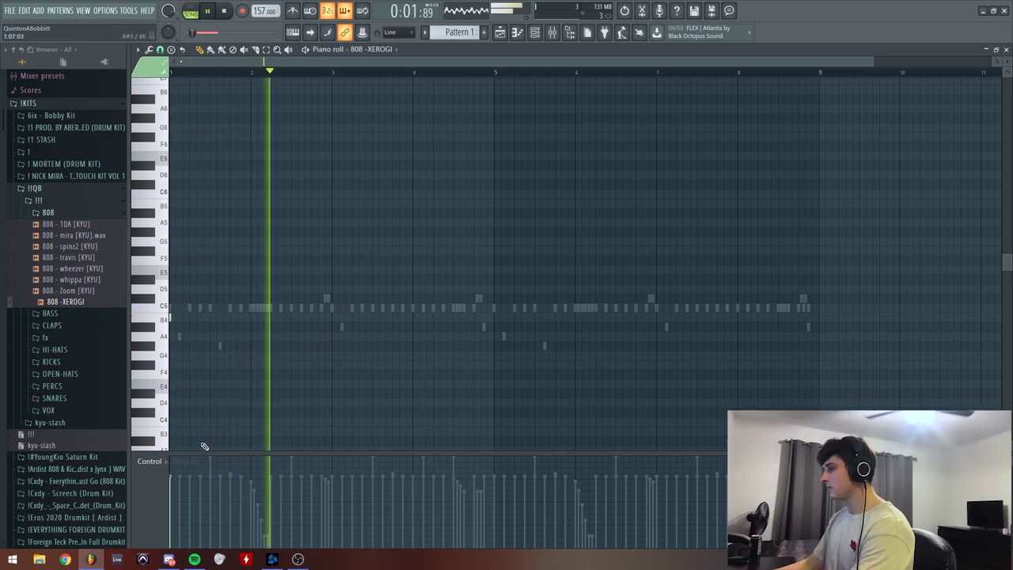
key(space)
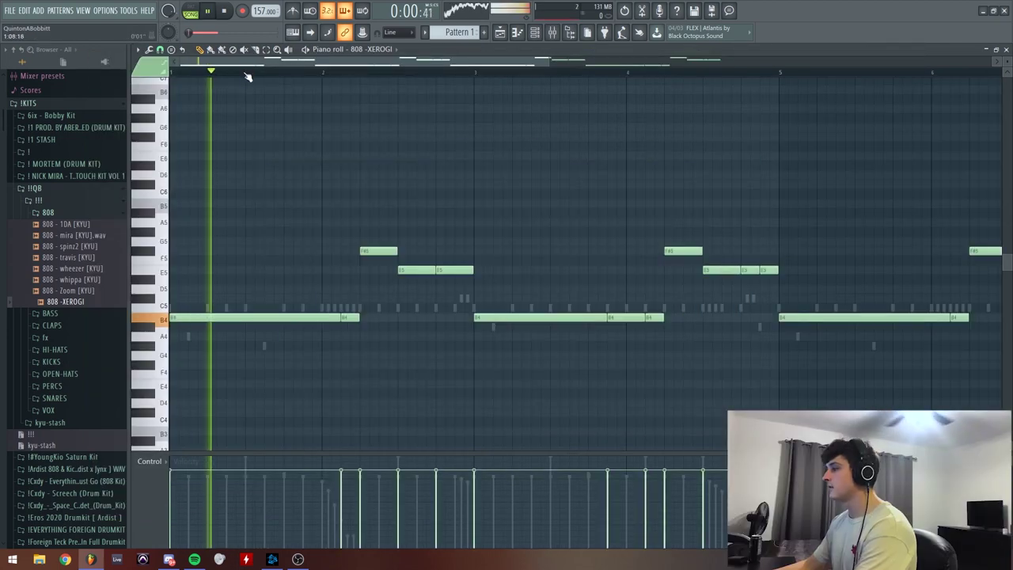
- Play back the full 808 line of B4, F#5 and E5 notes with the drums and melody
key(space)
scroll(248, 77, down, 1)
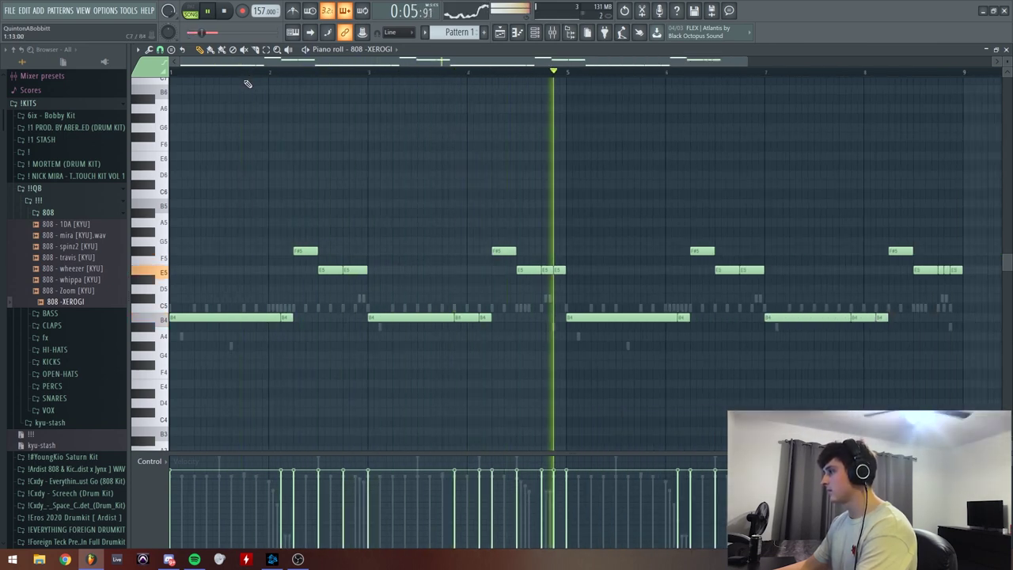
key(space)
scroll(427, 75, down, 1)
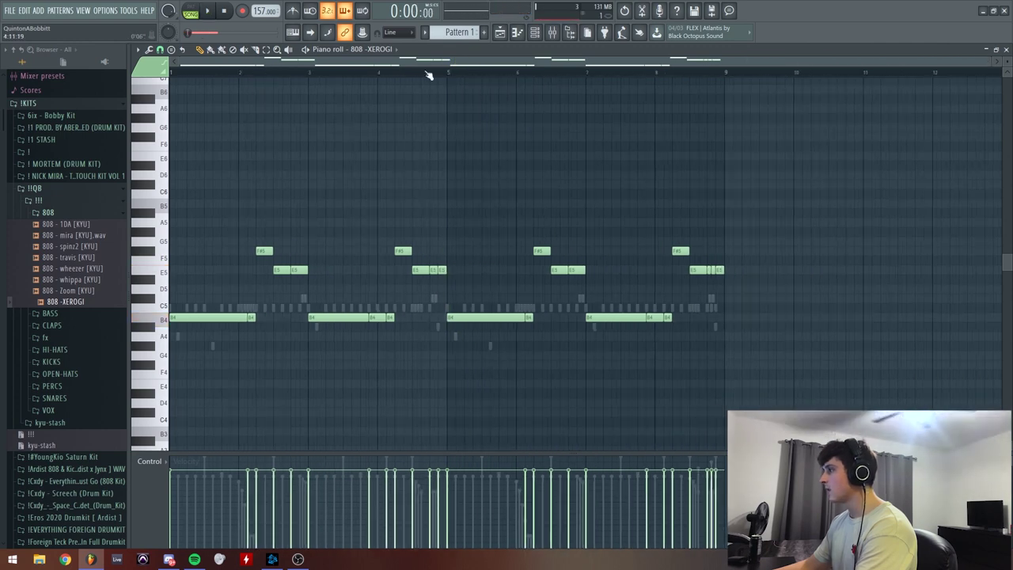
- Enable the 808 -XEROGI volume envelope with no attack, maximum hold, and zero decay and sustain
click(536, 31)
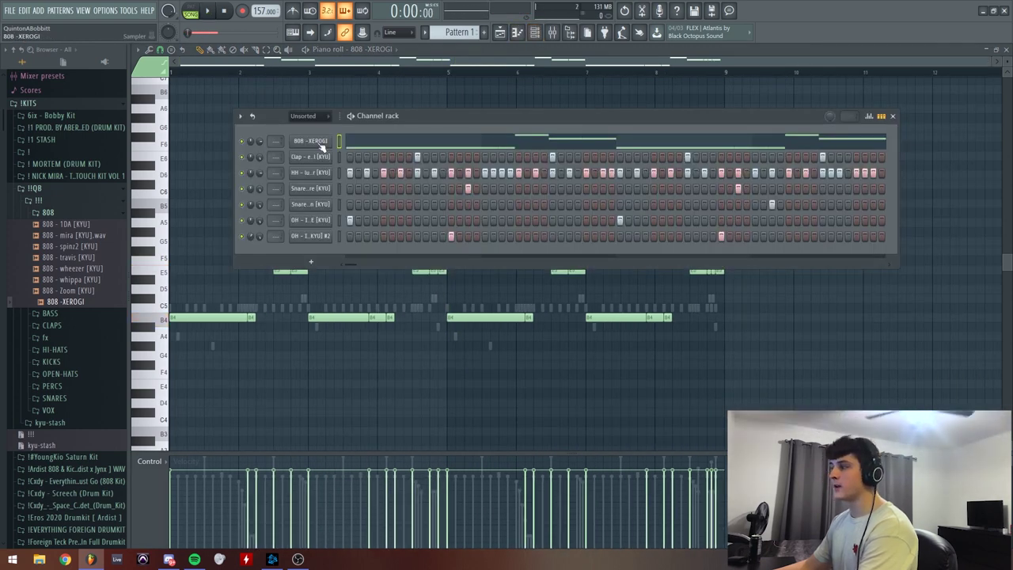
click(318, 142)
click(216, 160)
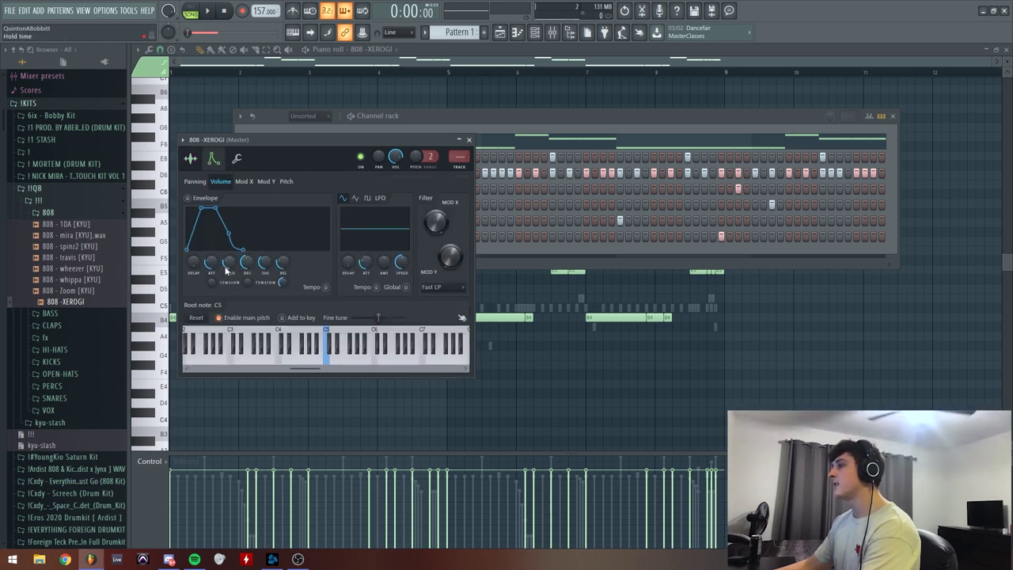
drag(210, 262, 210, 273)
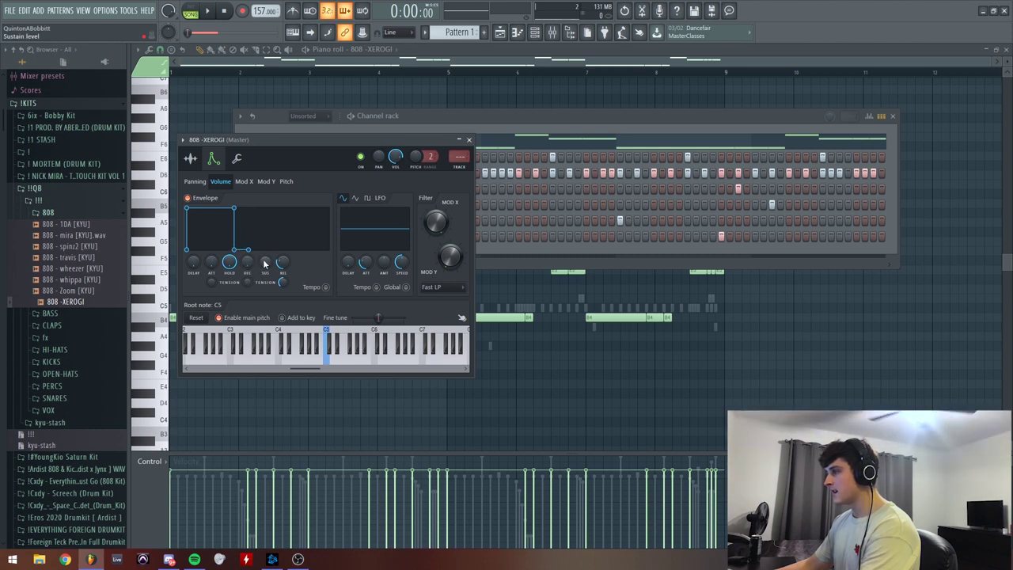
click(469, 140)
- Try shortening the opening B4 note in the 808 piano roll to about two beats and restore its full length
key(F5)
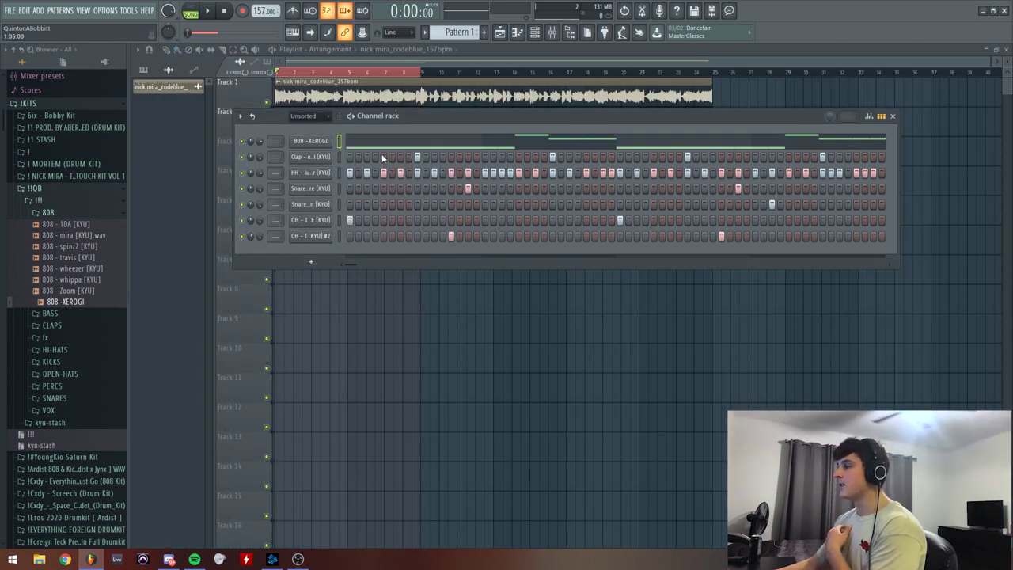
key(F7)
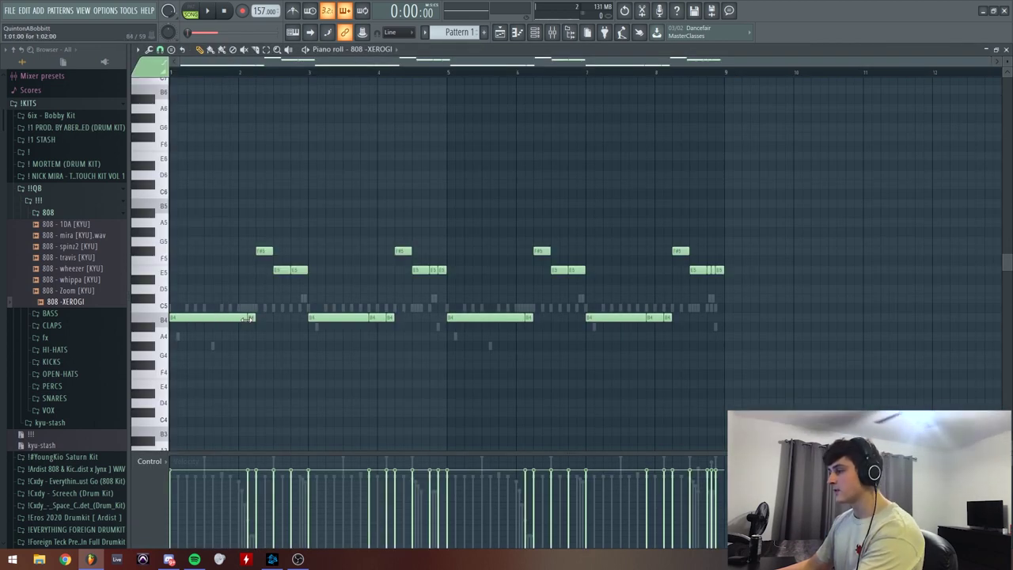
drag(248, 318, 210, 326)
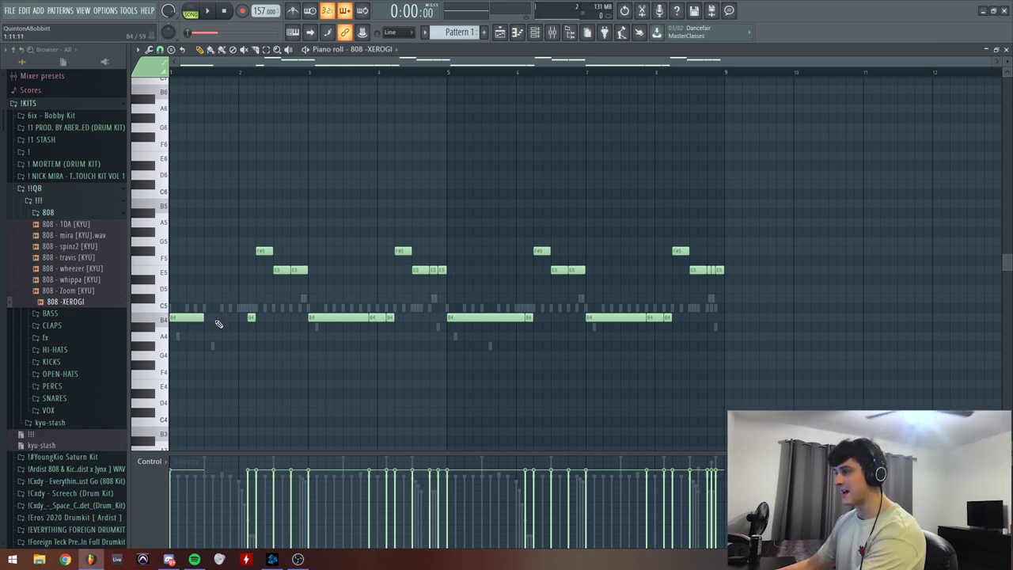
drag(204, 318, 236, 324)
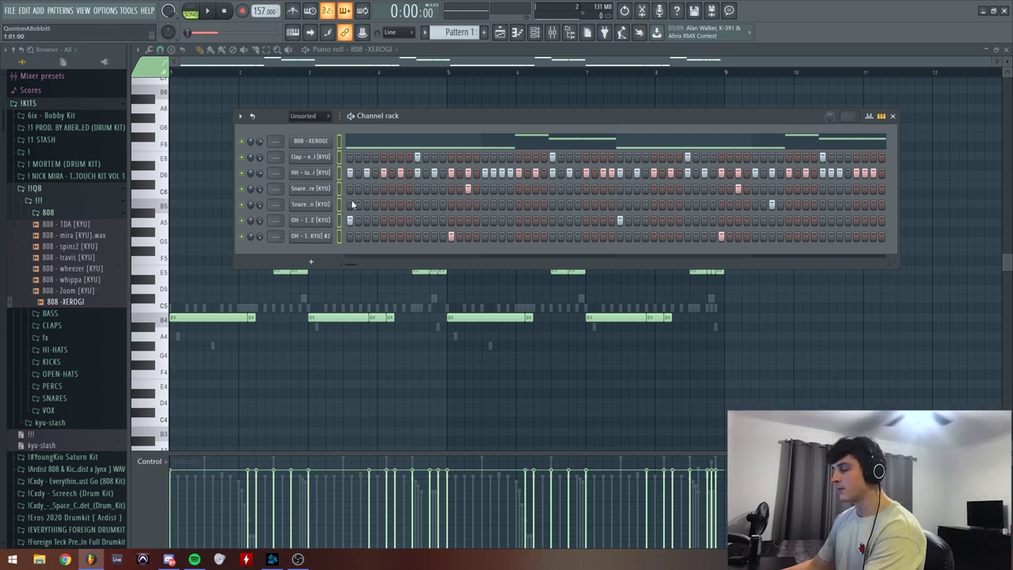
- Route all the selected 808 and drum channels to consecutive mixer tracks starting at insert 4
key(F9)
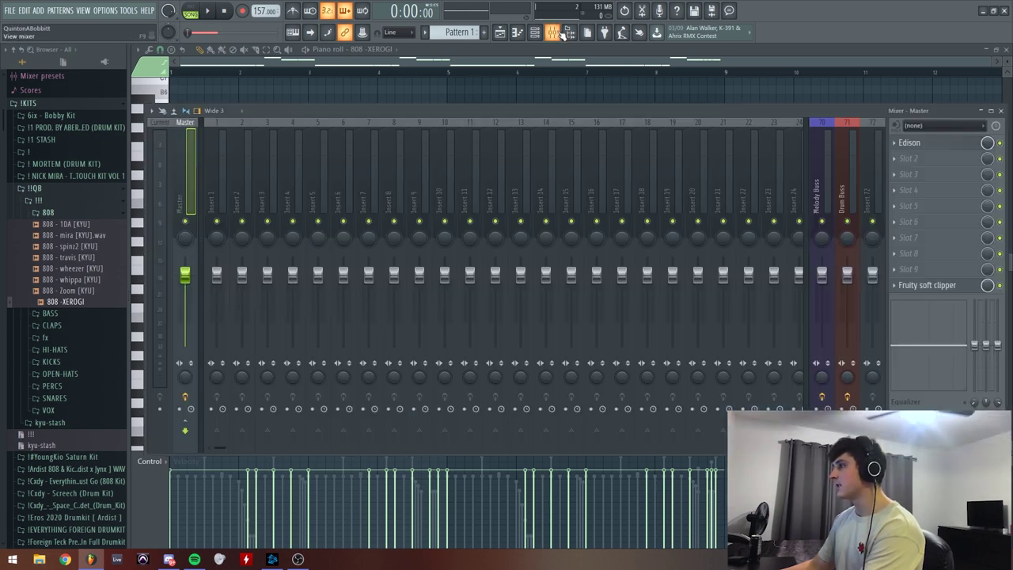
click(298, 204)
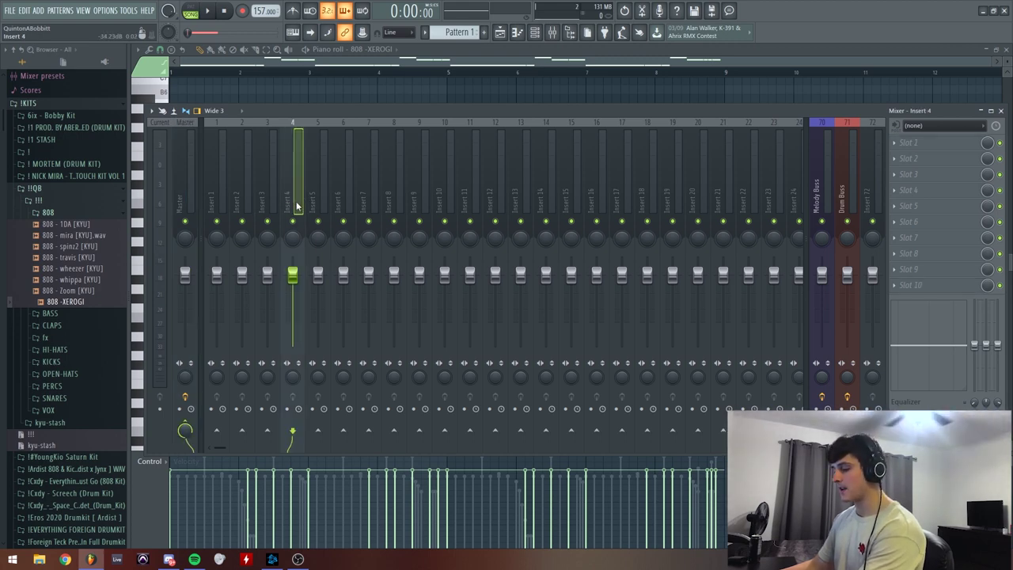
key(ctrl+l)
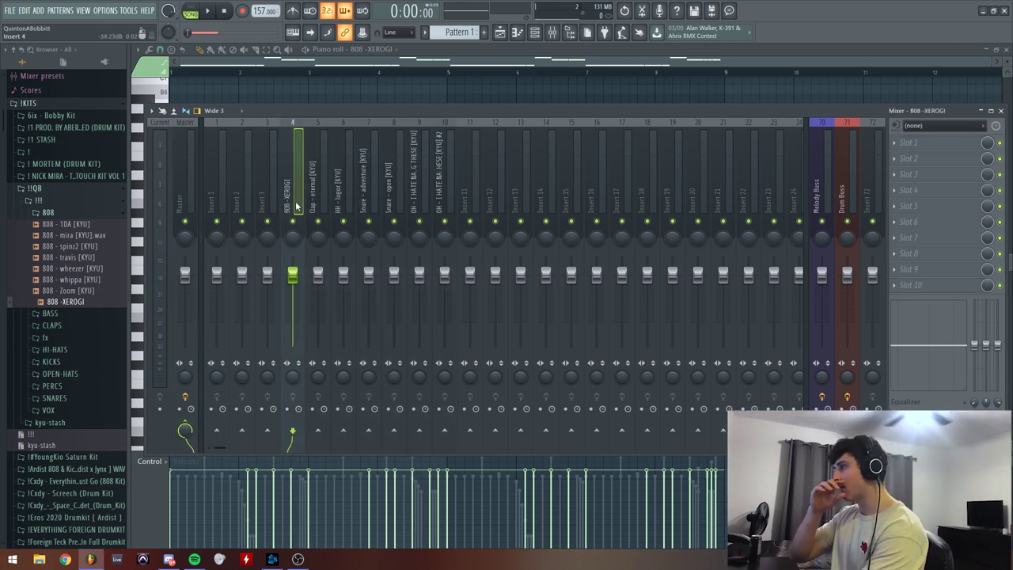
- Assign the nick mira_codeblue_157bpm loop in the playlist to mixer insert 1
key(F5)
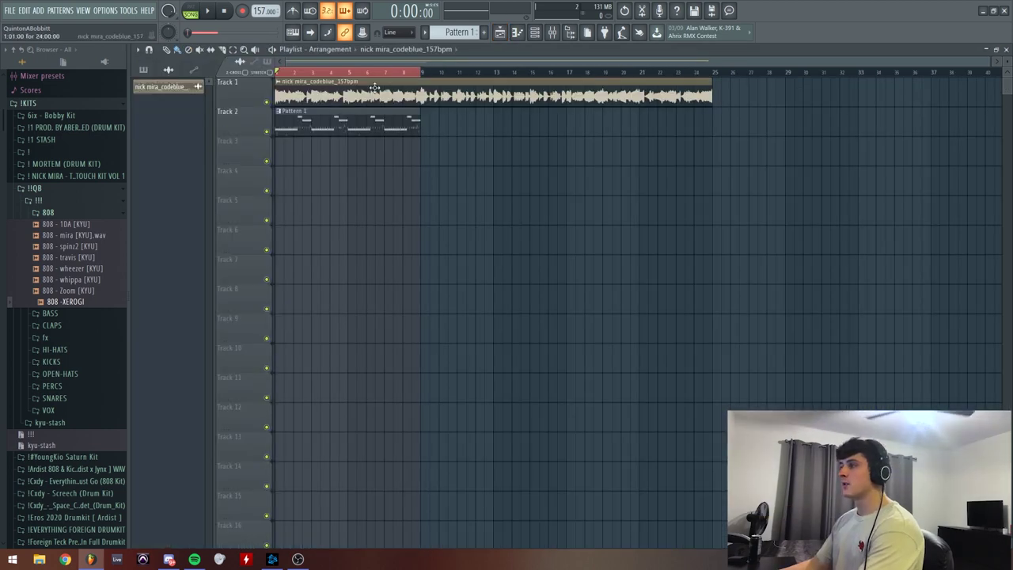
double_click(360, 101)
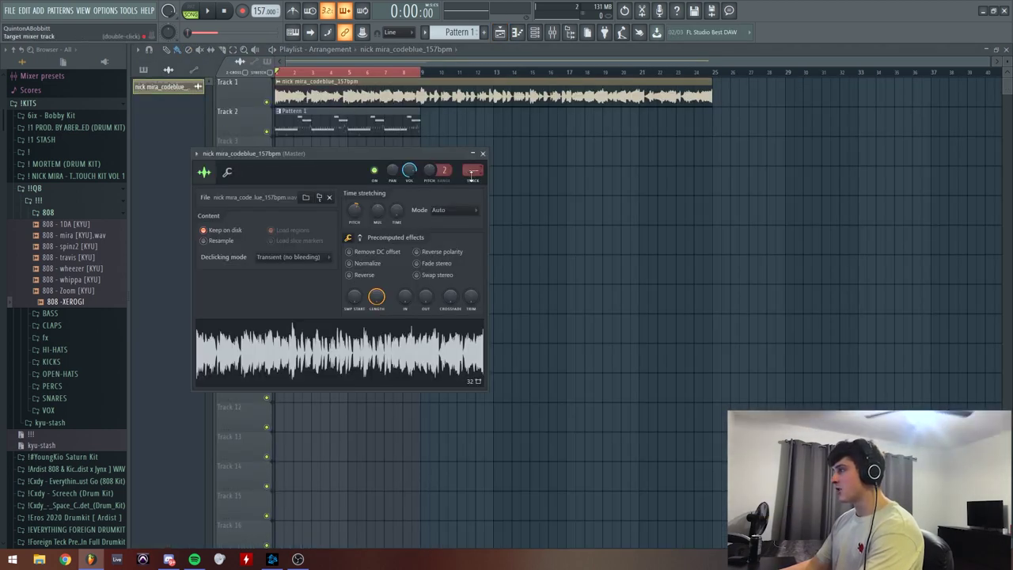
drag(472, 170, 472, 164)
click(483, 155)
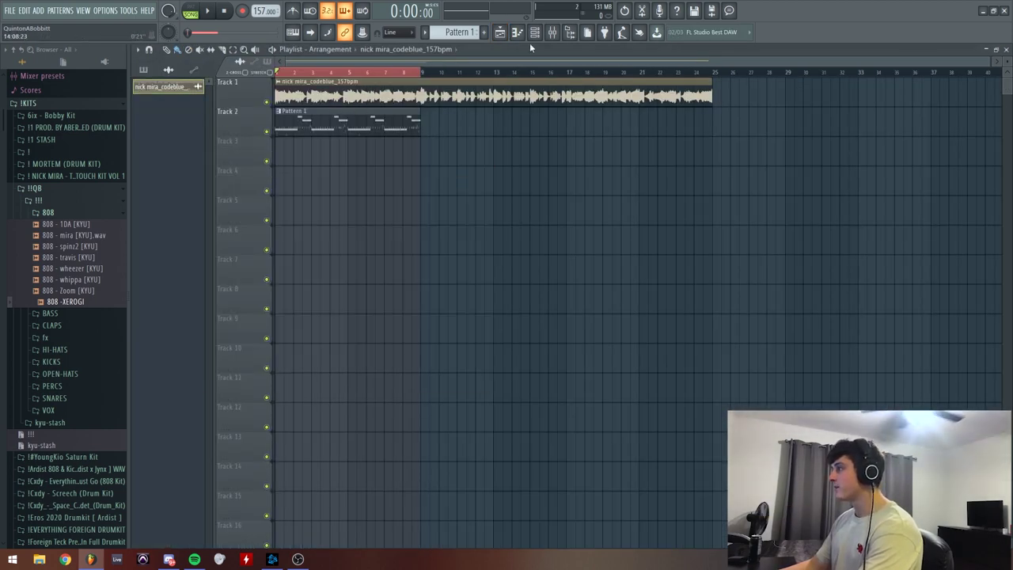
- Lower the volume faders of mixer inserts 1 to 12 all the way and play the beat to check for silence
key(F9)
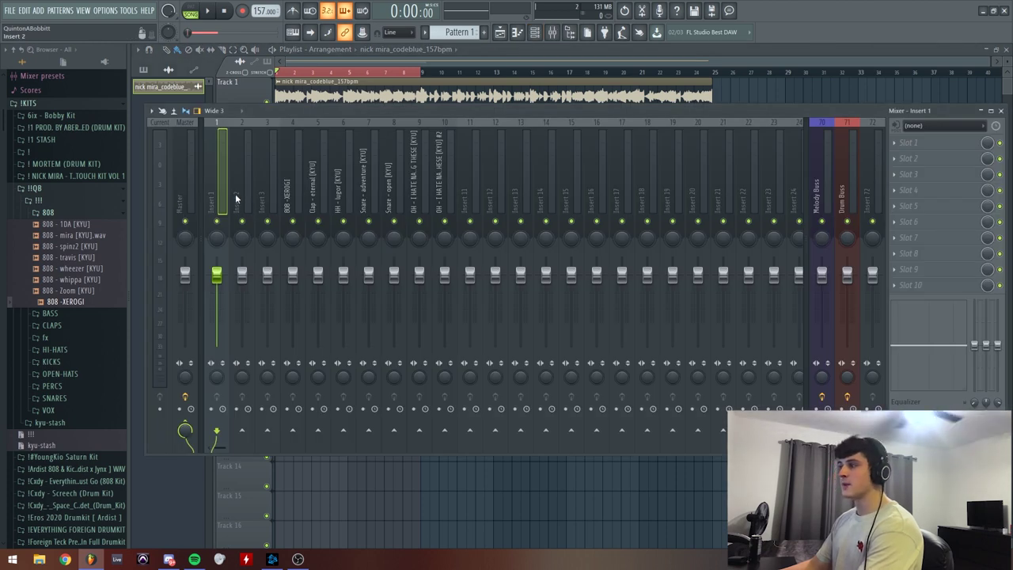
drag(221, 202, 487, 208)
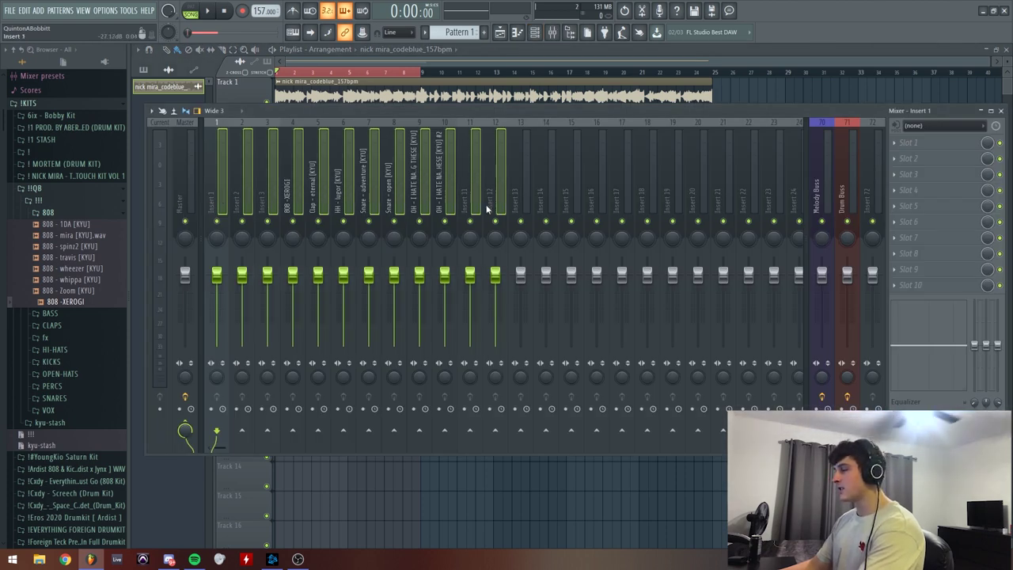
drag(444, 274, 444, 346)
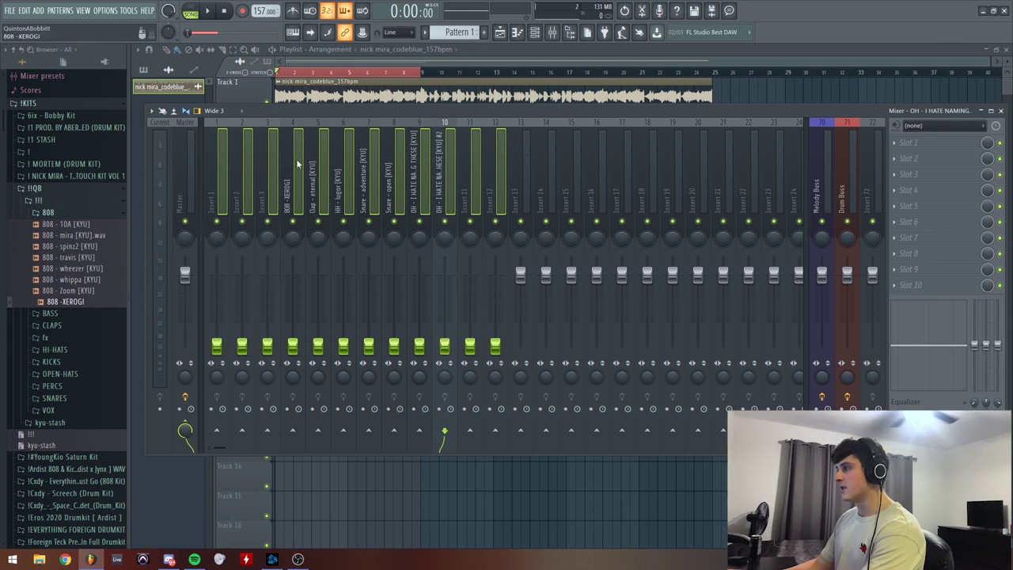
key(space)
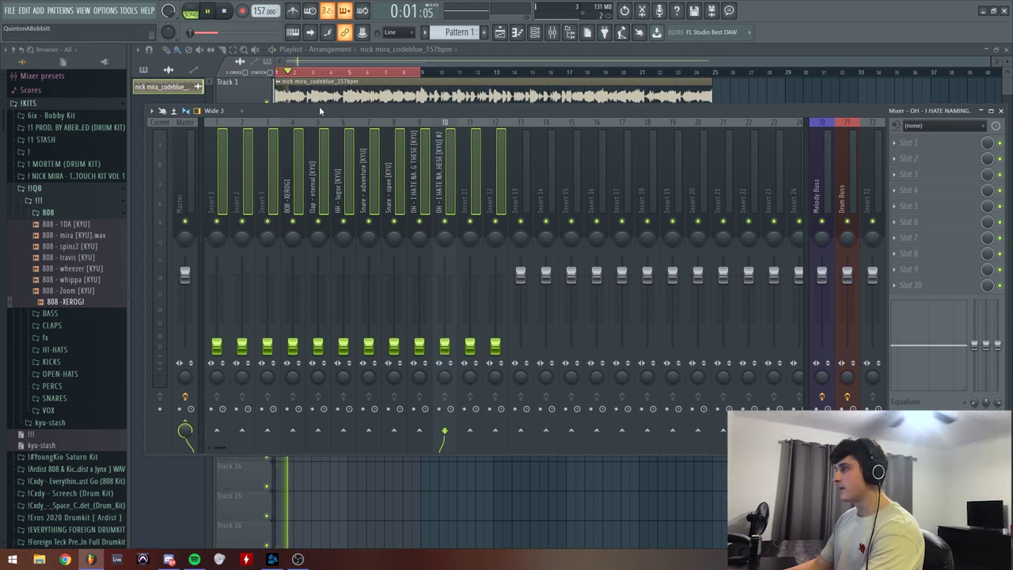
key(space)
- Raise the melody's fader on insert 1 to about -5.3 dB while the loop plays
click(327, 55)
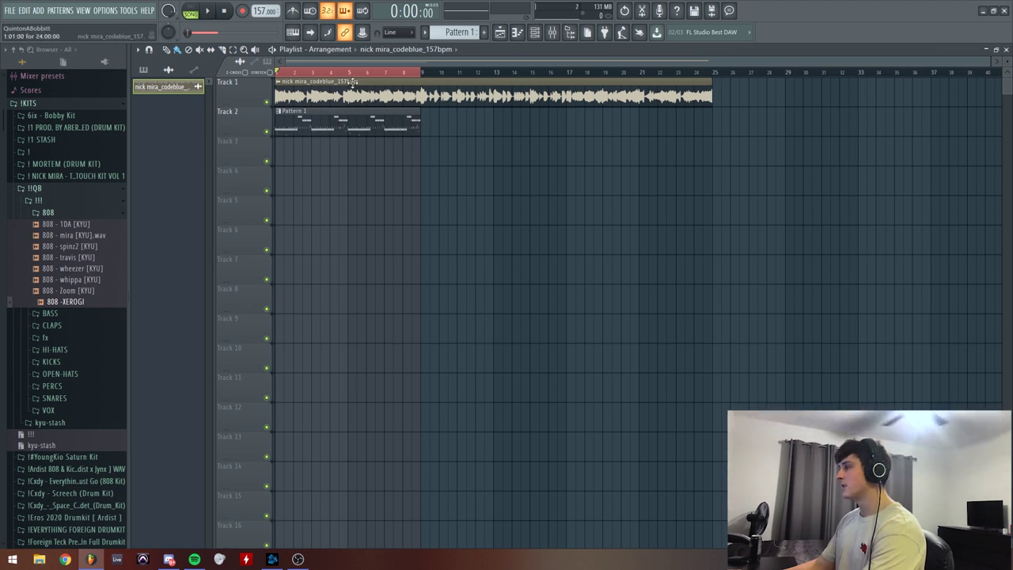
scroll(371, 80, up, 1)
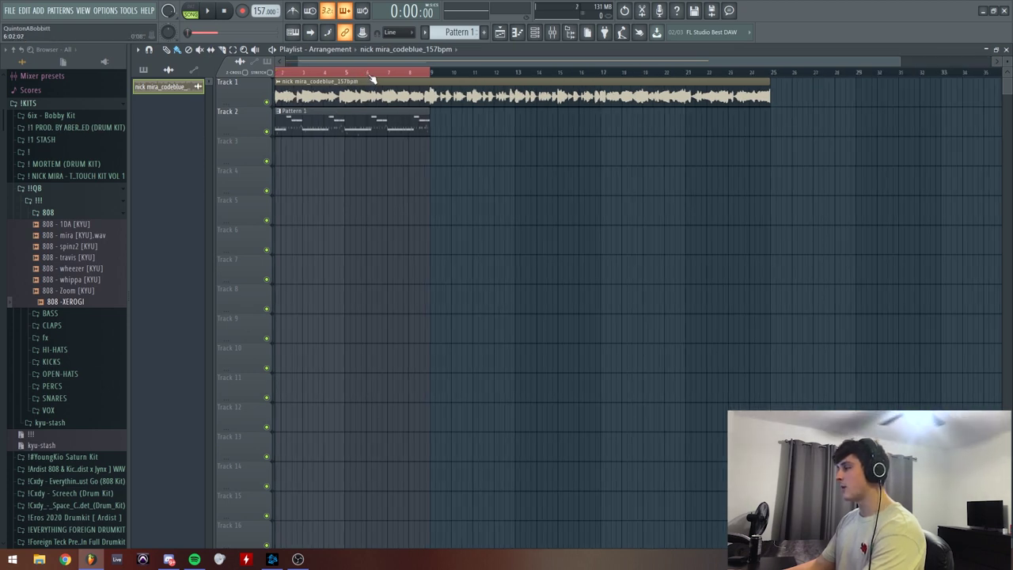
key(F9)
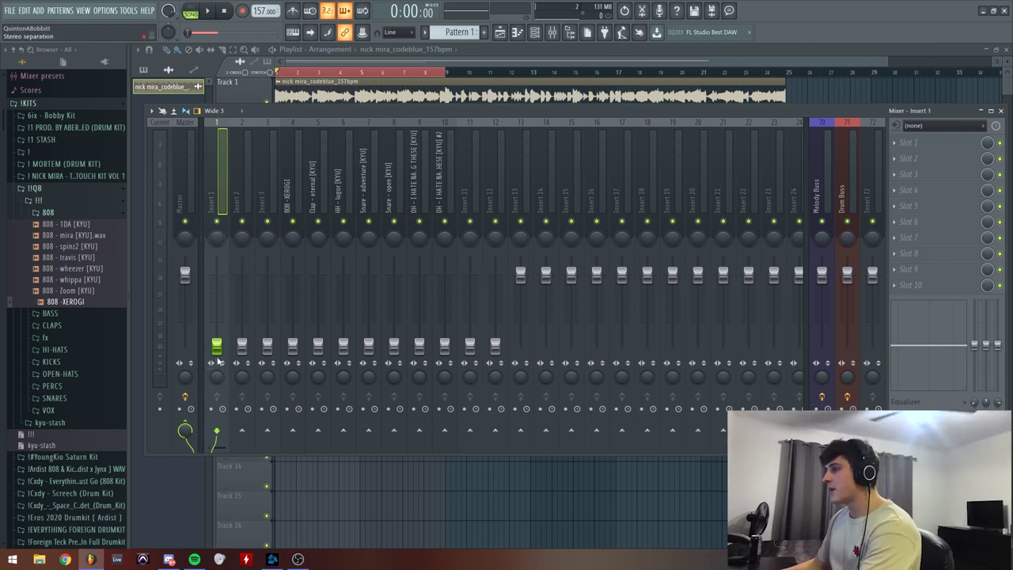
key(space)
drag(219, 349, 217, 292)
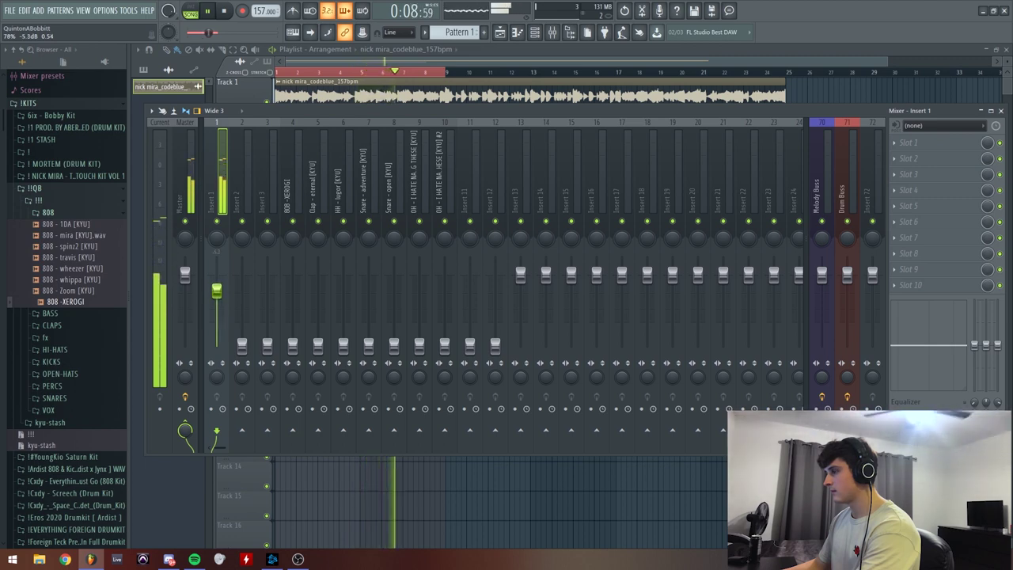
key(space)
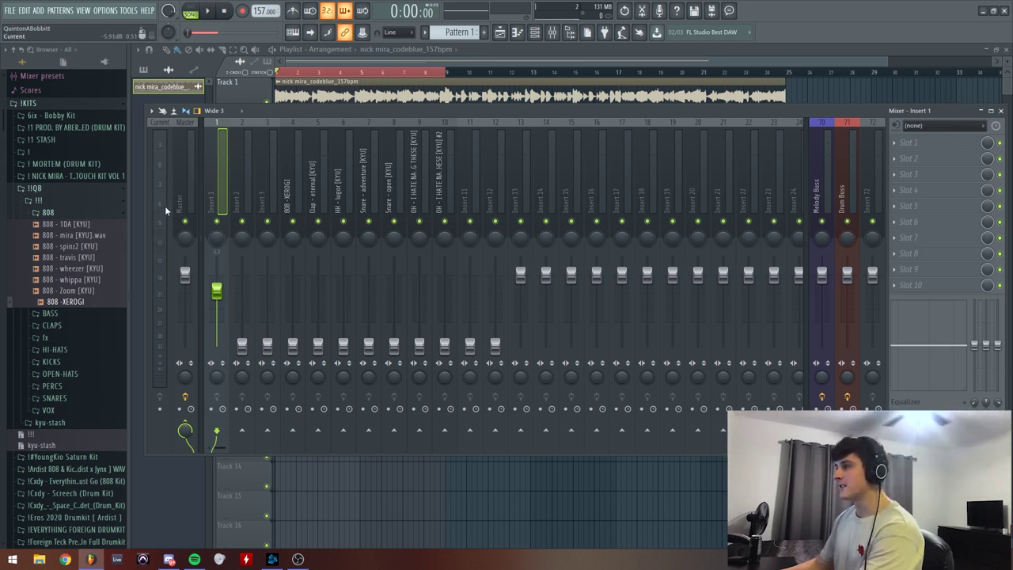
- Add Fruity Parametric EQ 2 to insert 1 and cut the melody's lows with band 1 and band 2, the latter at about 47 Hz
click(910, 143)
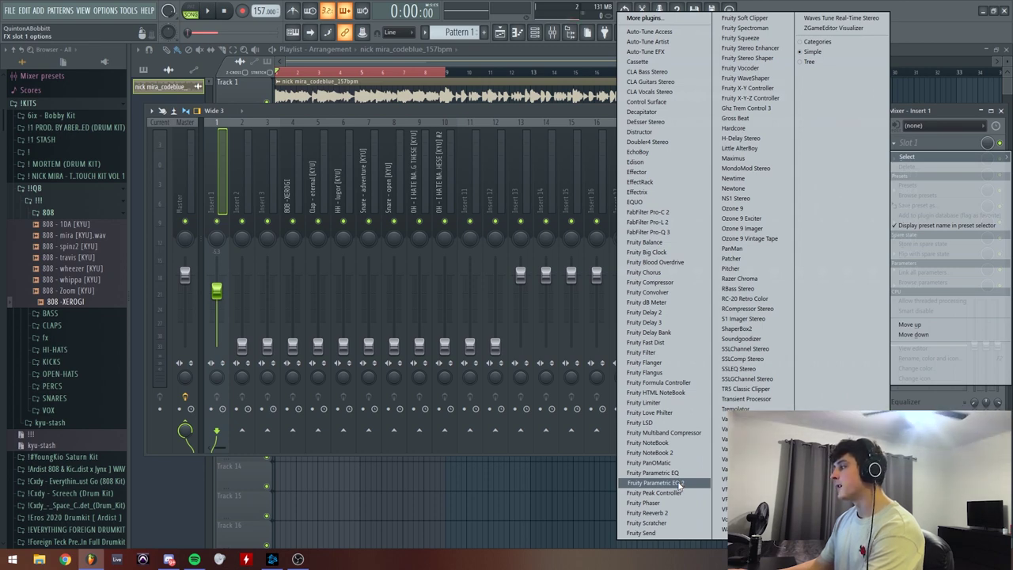
click(660, 483)
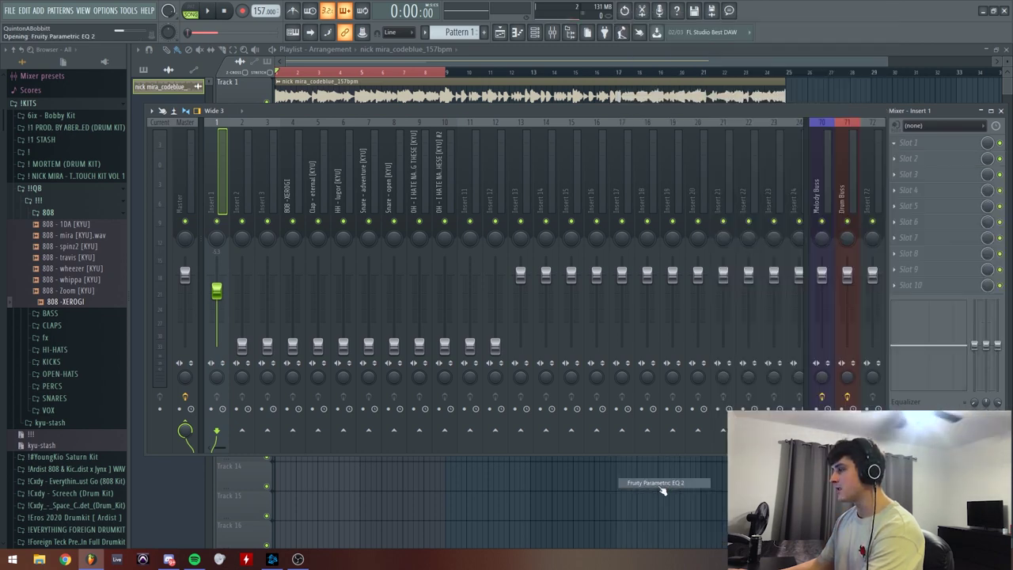
drag(239, 239, 267, 282)
drag(287, 238, 234, 305)
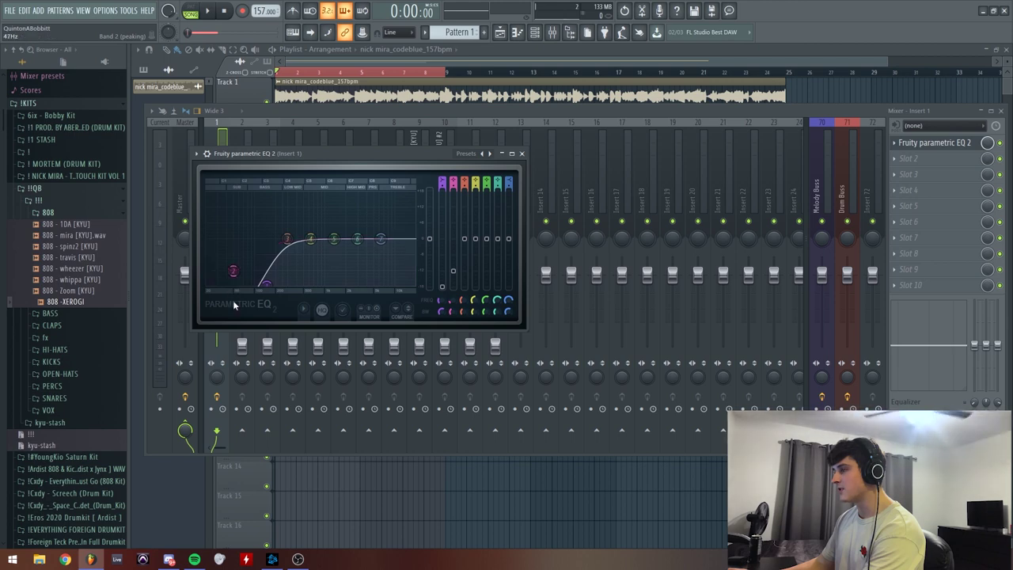
click(522, 153)
- Raise the clap's mixer fader to about -4.2 dB and play it against the melody
click(295, 174)
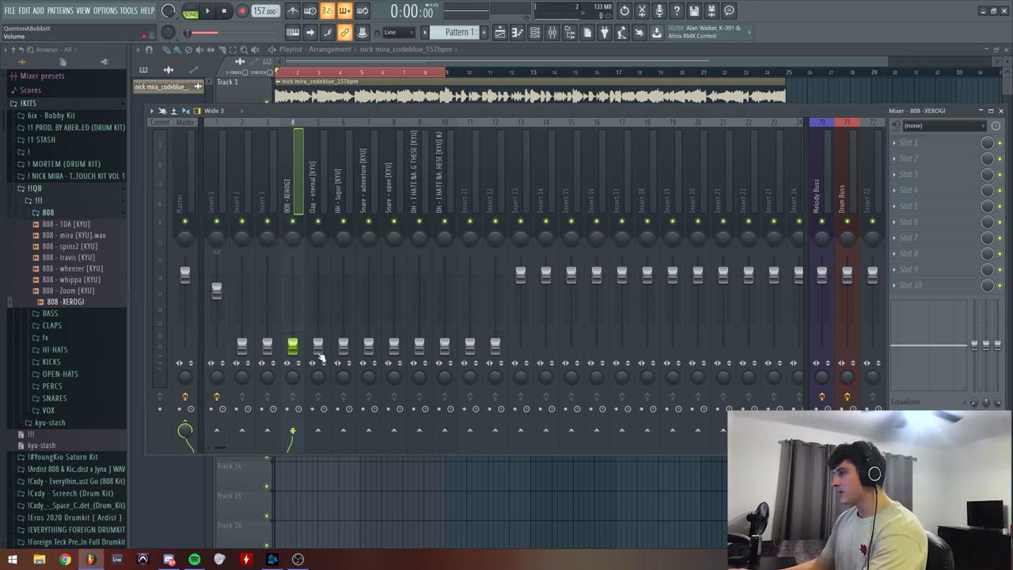
drag(319, 347, 317, 288)
key(space)
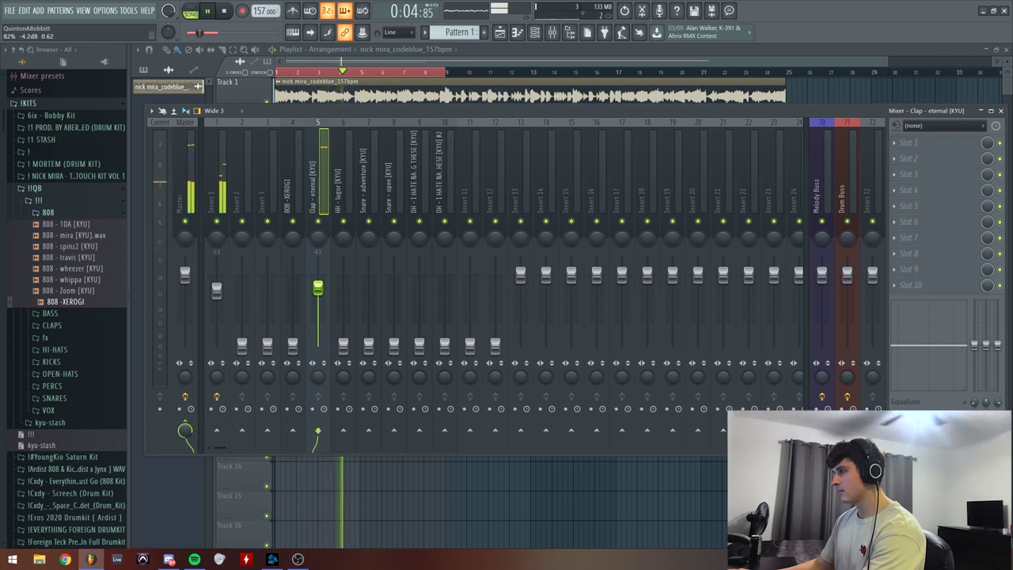
key(space)
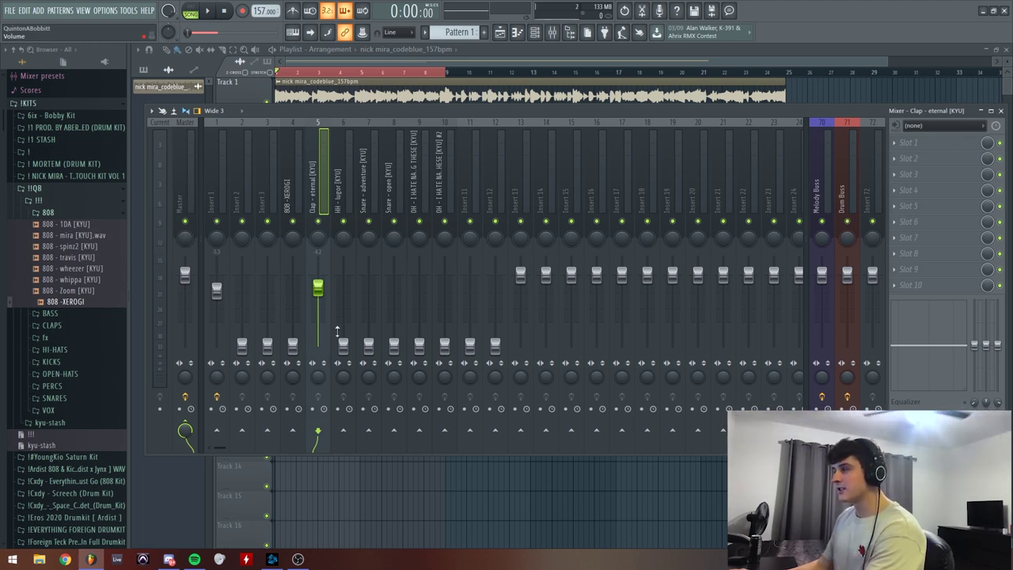
- Raise the hi-hat's mixer fader to just below 0 dB while the beat plays
click(345, 345)
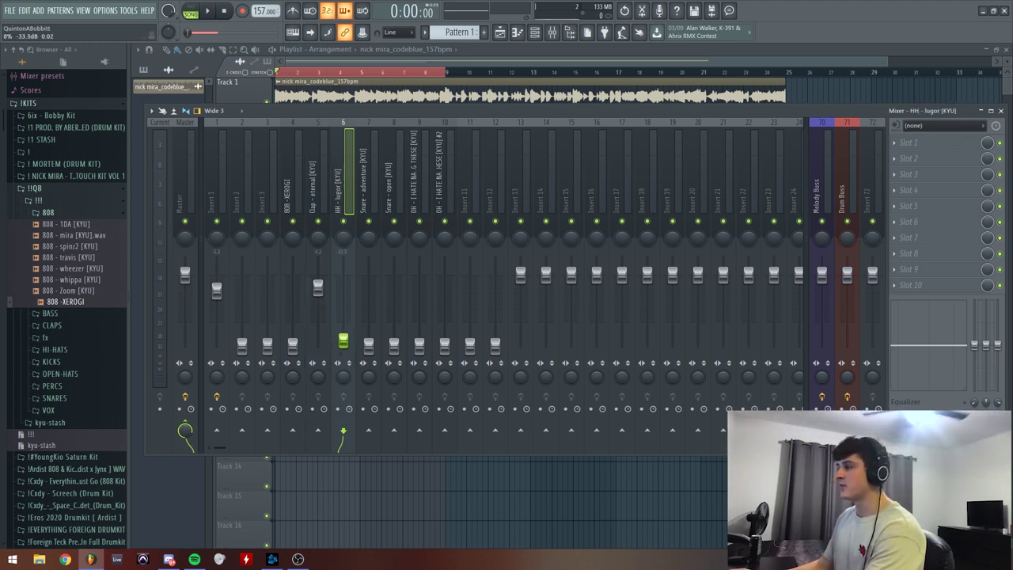
key(space)
drag(343, 329, 343, 276)
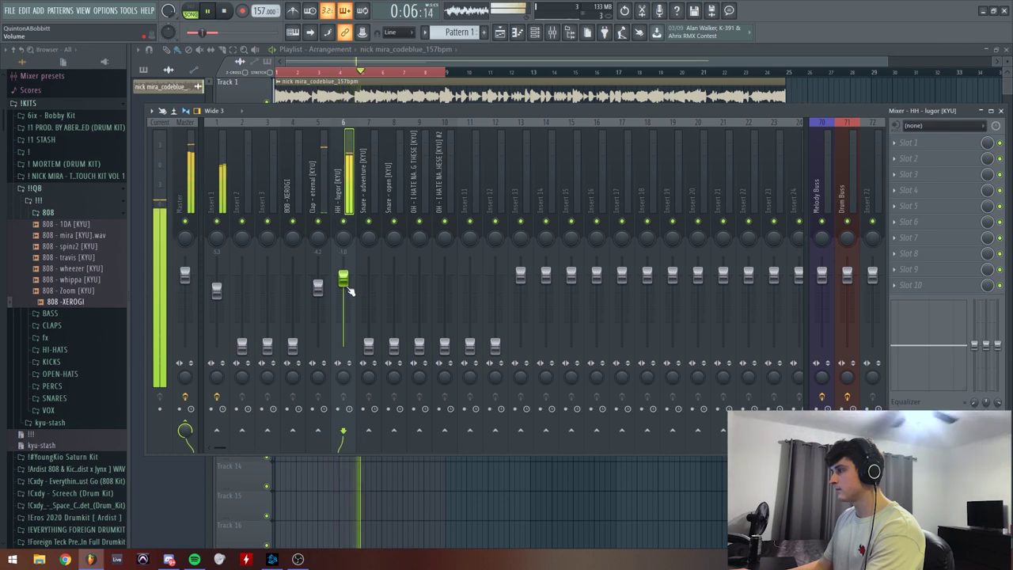
key(space)
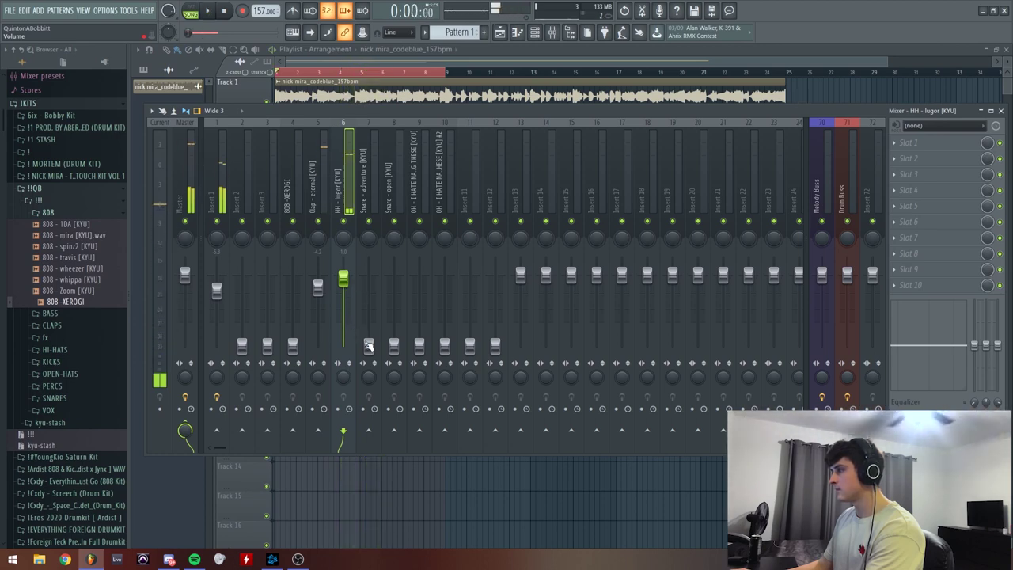
- Raise the Snare - adventure fader to about -3 dB, pan it 28% left and check it in playback
key(space)
drag(369, 347, 368, 282)
key(space)
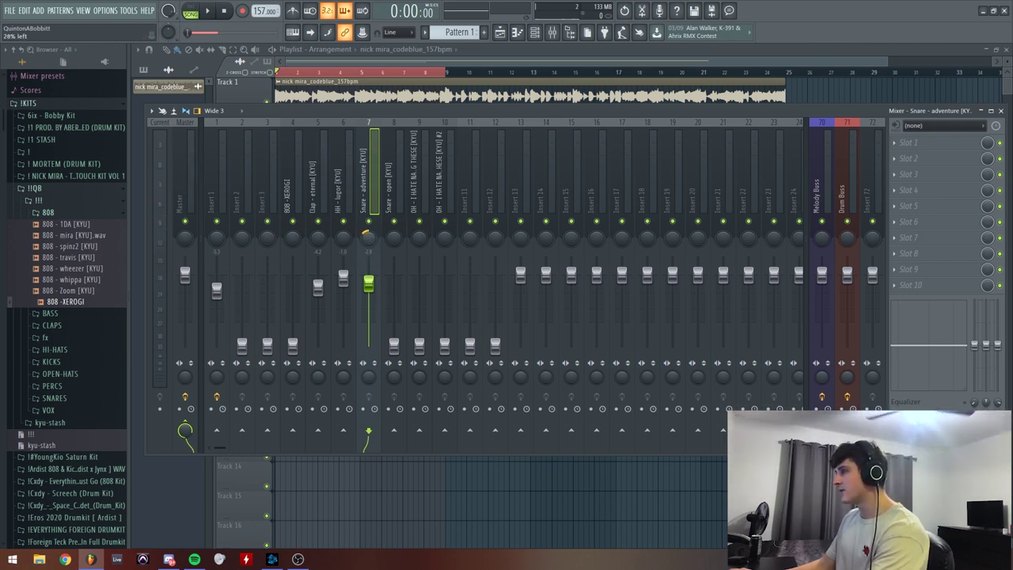
key(space)
key(space)
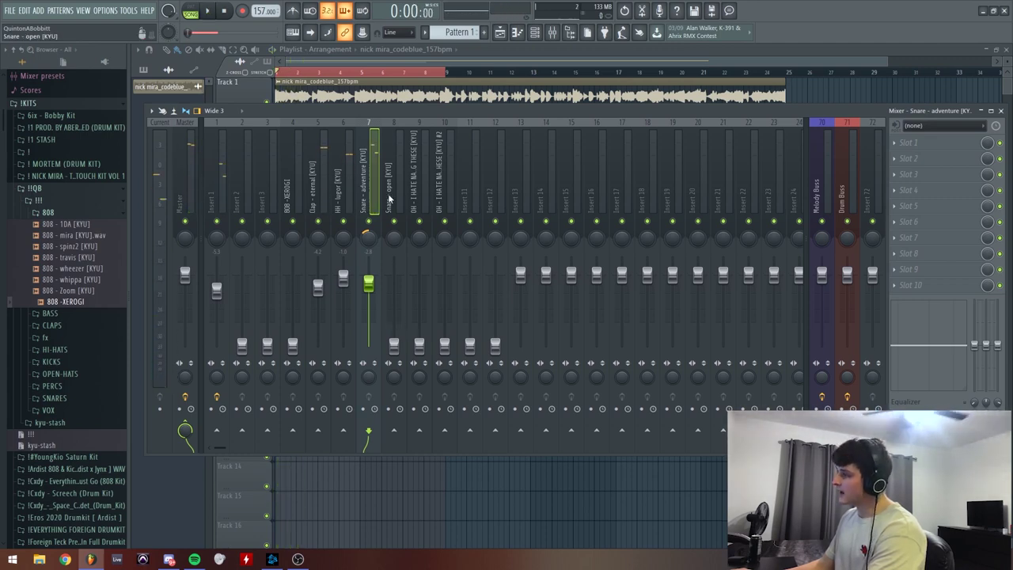
- Set the Snare - open fader to about -5 dB and pan it to the right while the beat plays
key(space)
drag(400, 349, 395, 288)
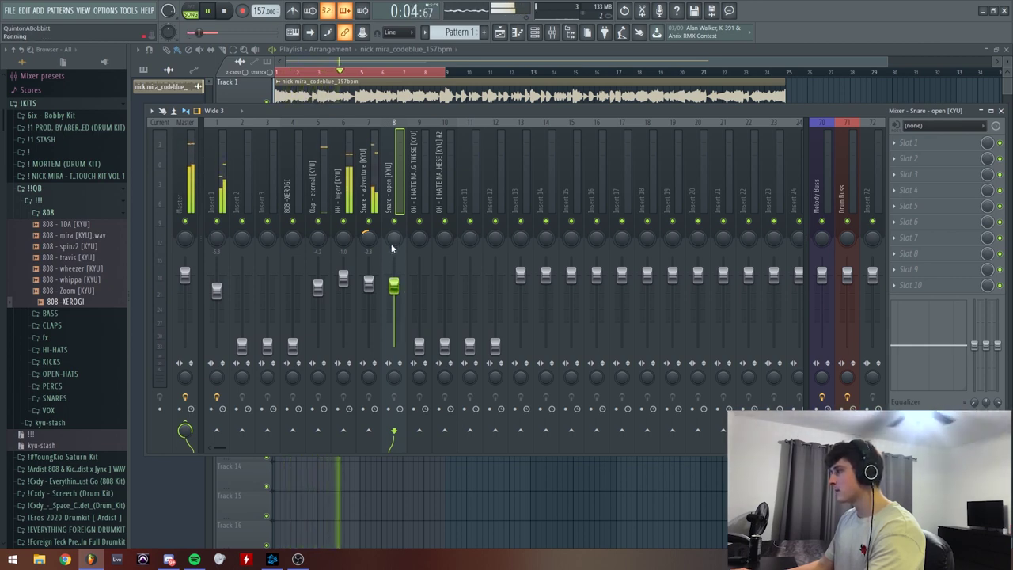
drag(391, 249, 390, 232)
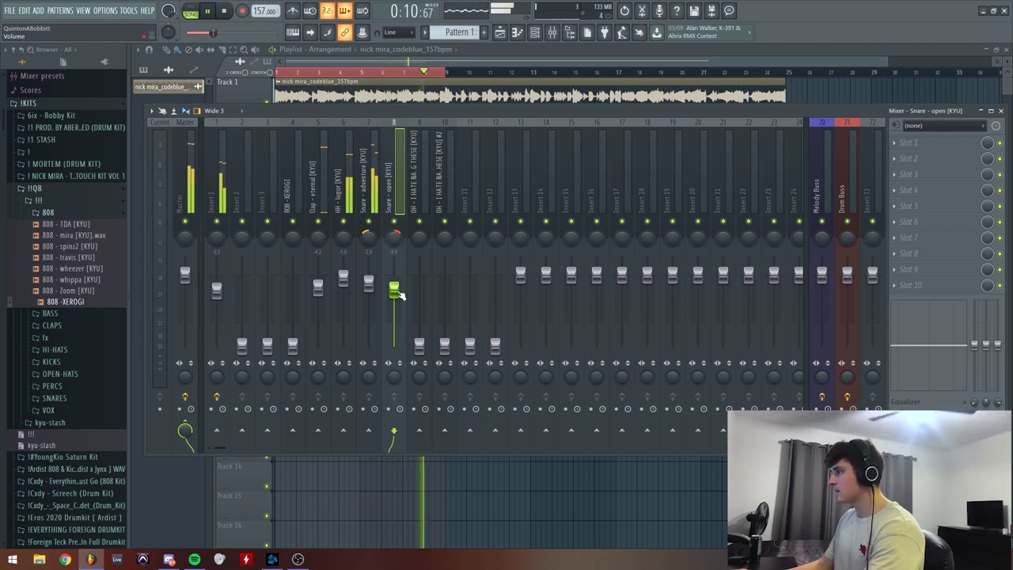
- Raise the first open hat's mixer fader to about -7 dB and play it with the beat
key(space)
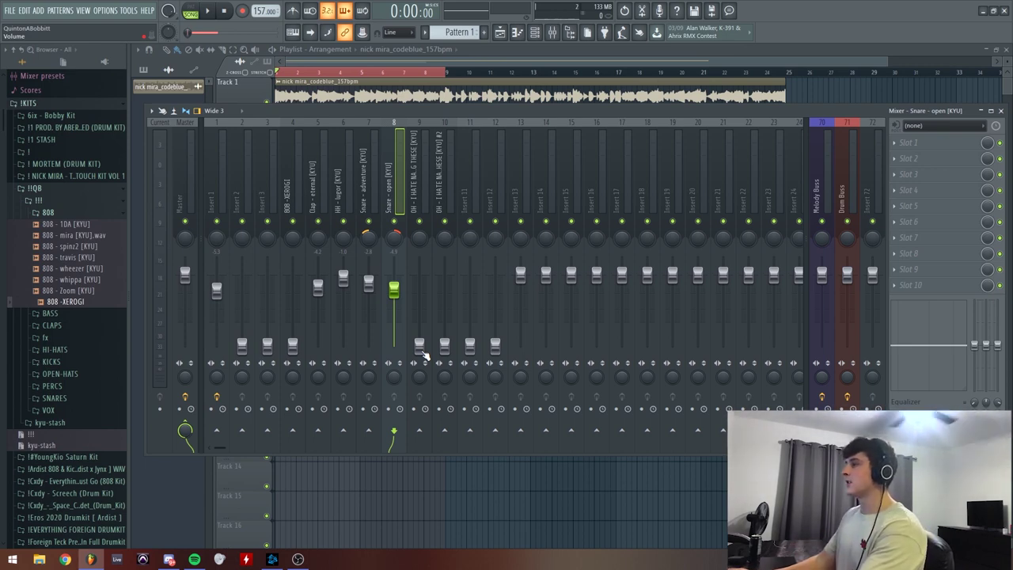
drag(420, 346, 420, 296)
key(space)
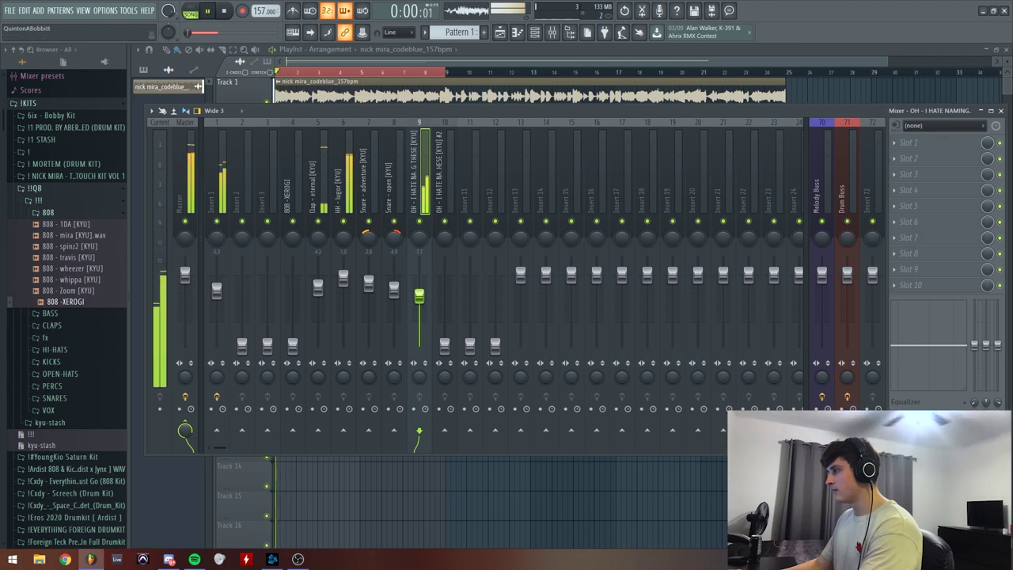
- Pan the second open hat 19% left, raise its fader to about -11.9 dB and check both open hats in playback
click(445, 346)
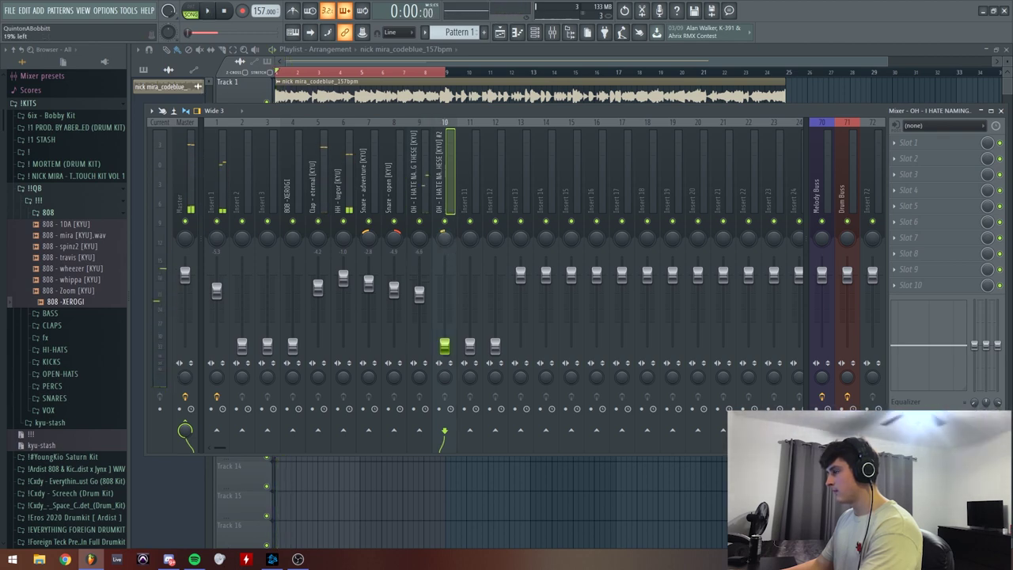
drag(445, 346, 445, 308)
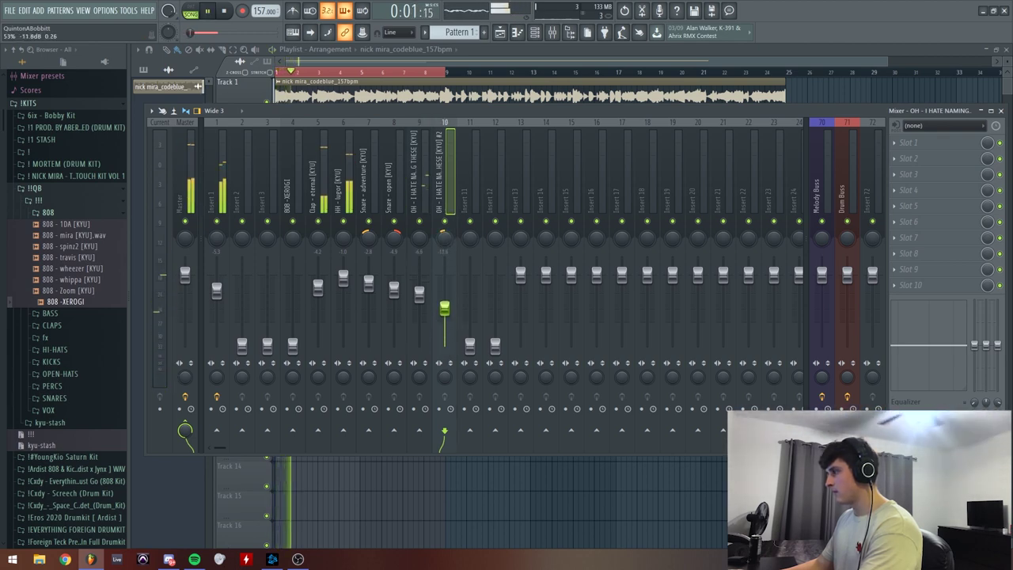
key(space)
key(space)
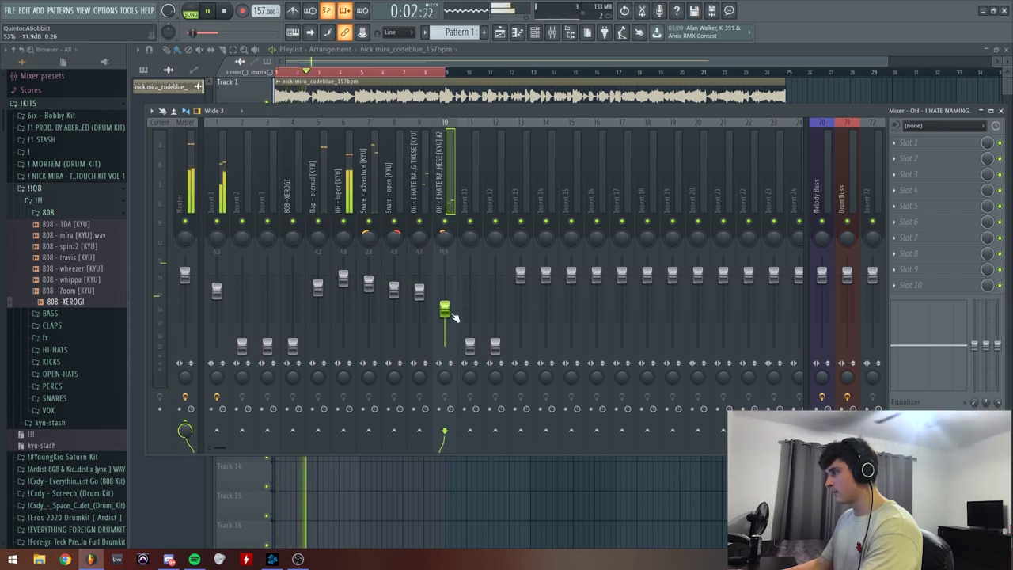
key(Left)
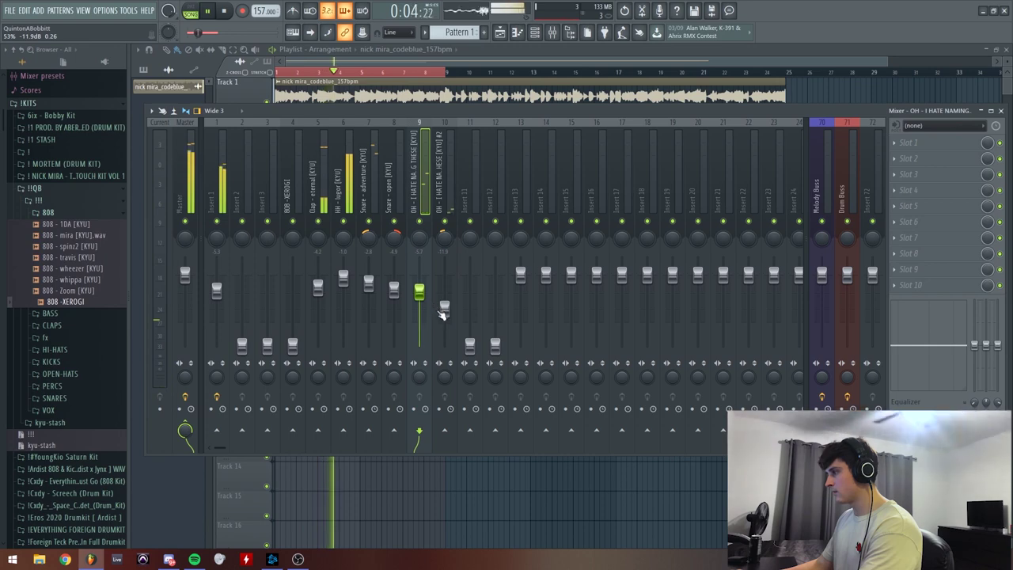
key(space)
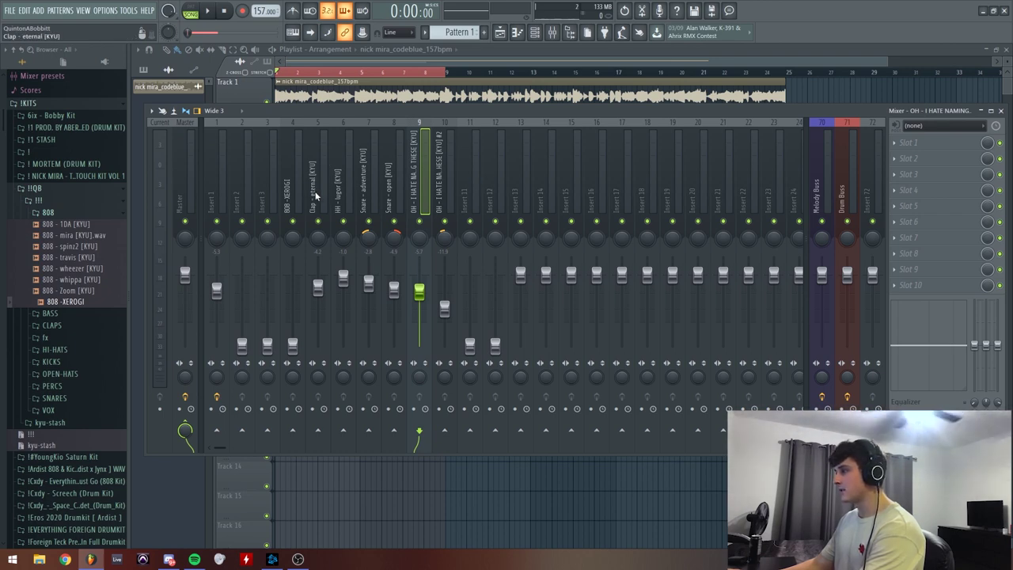
- Route the clap, hi-hat, snare and open-hat mixer tracks to the Drum Buss
drag(322, 193, 447, 192)
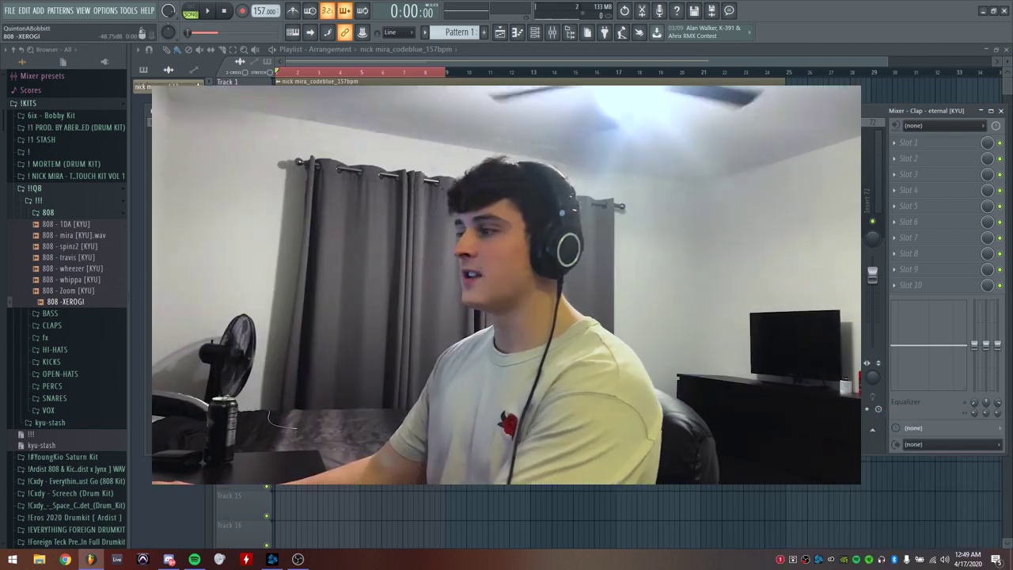
click(475, 317)
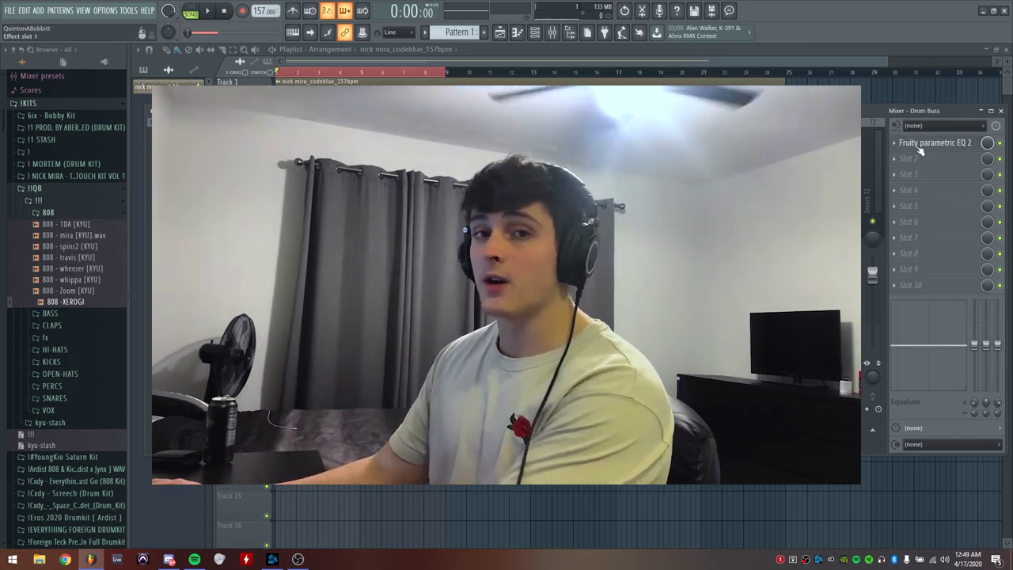
- Cut the Drum Buss's low end with bands 1 and 2 of Fruity parametric EQ 2 and check the beat in playback
click(920, 146)
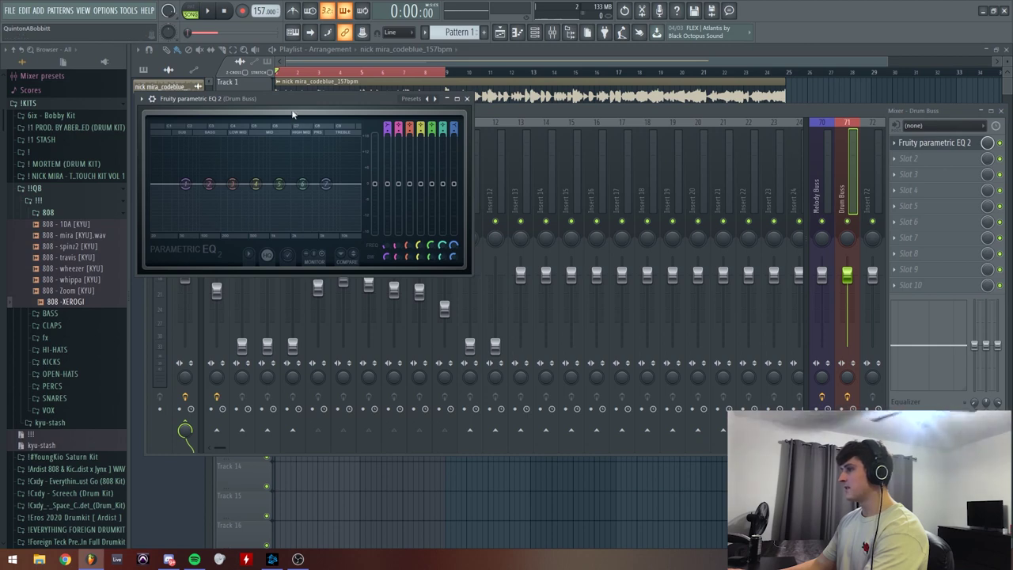
drag(292, 99, 392, 97)
drag(284, 183, 294, 227)
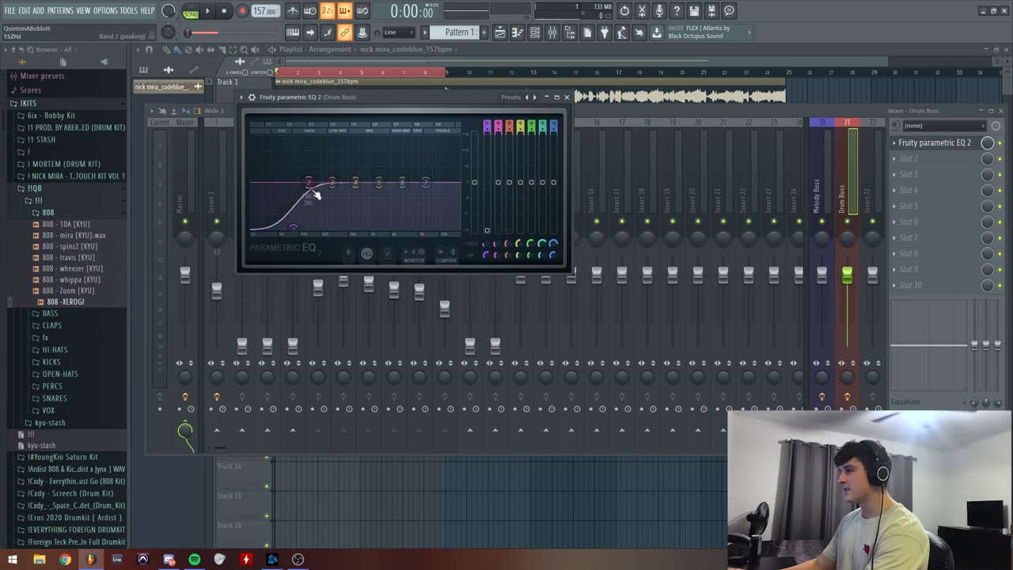
drag(307, 183, 265, 214)
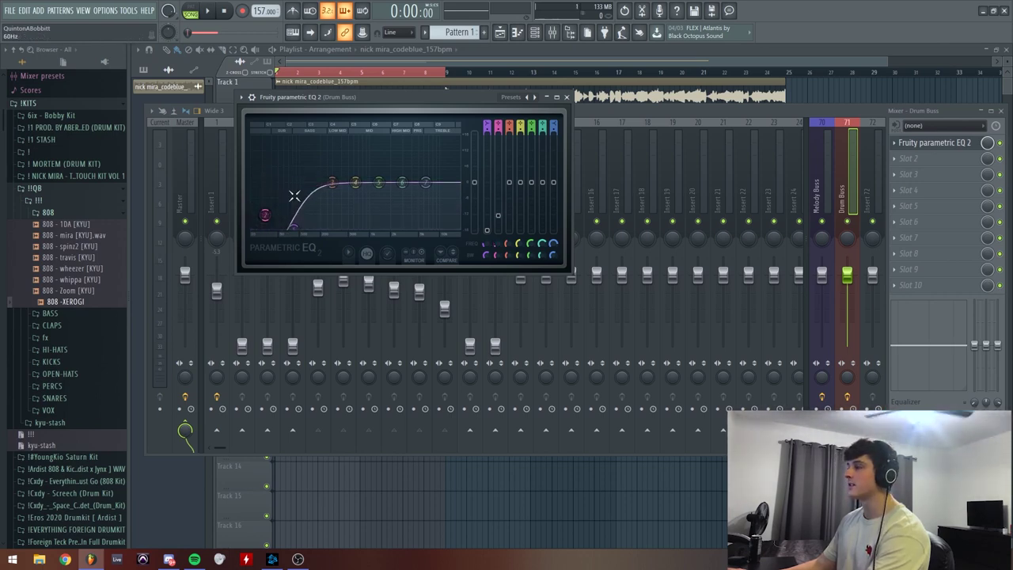
click(564, 97)
key(space)
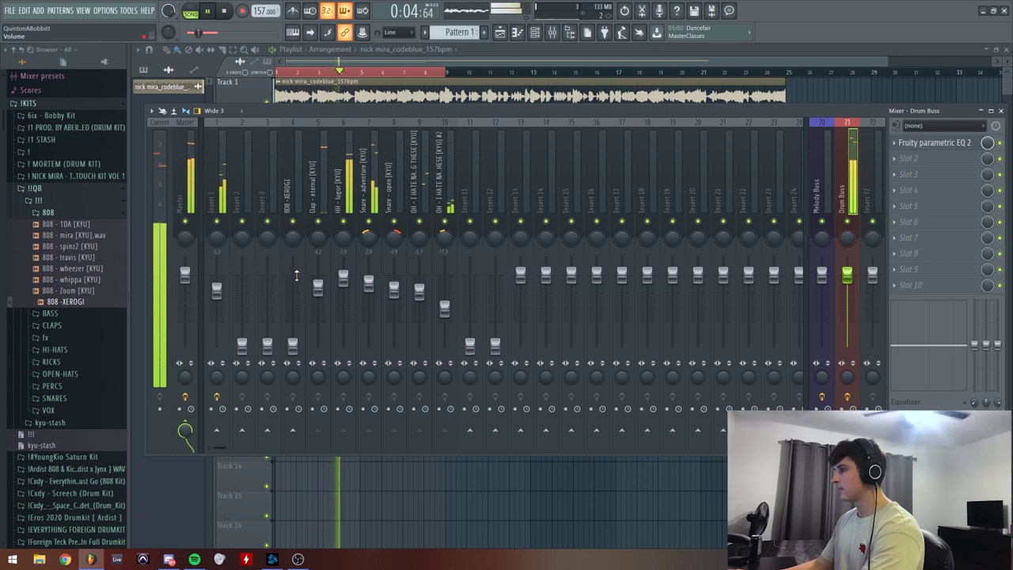
key(space)
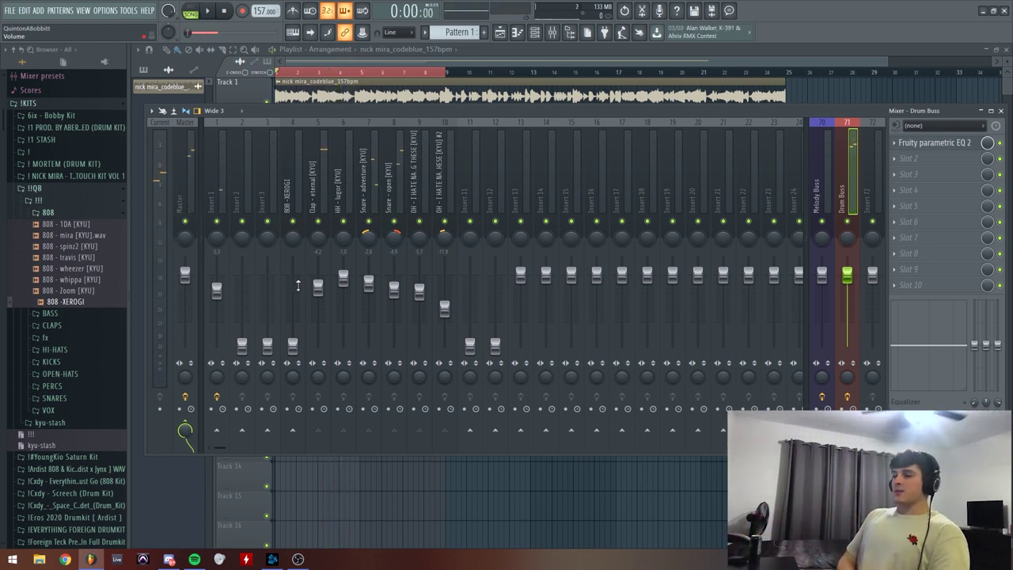
- Examine the Fruity soft clipper on the Master track and close it again
click(188, 158)
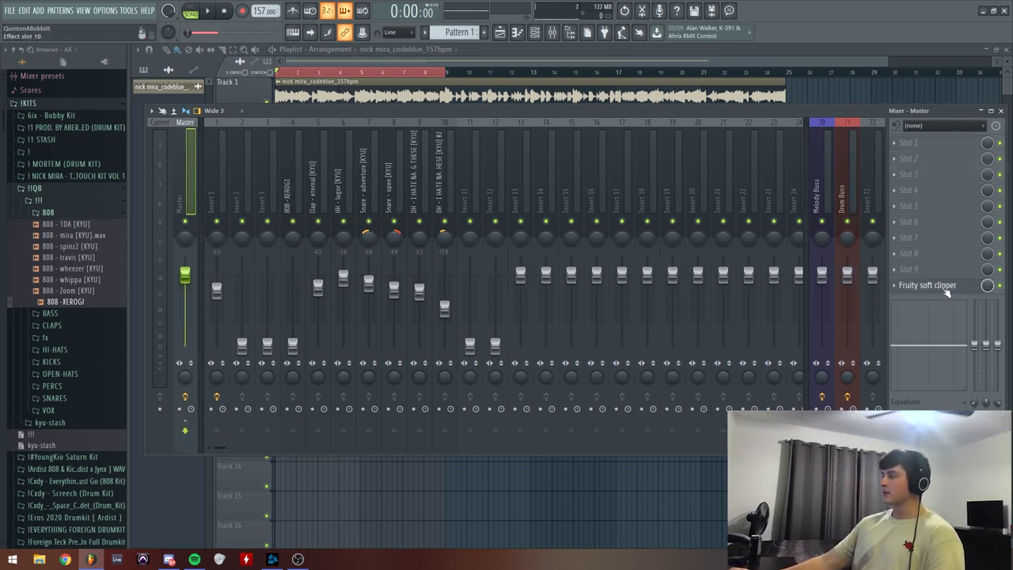
click(946, 288)
drag(220, 119, 248, 134)
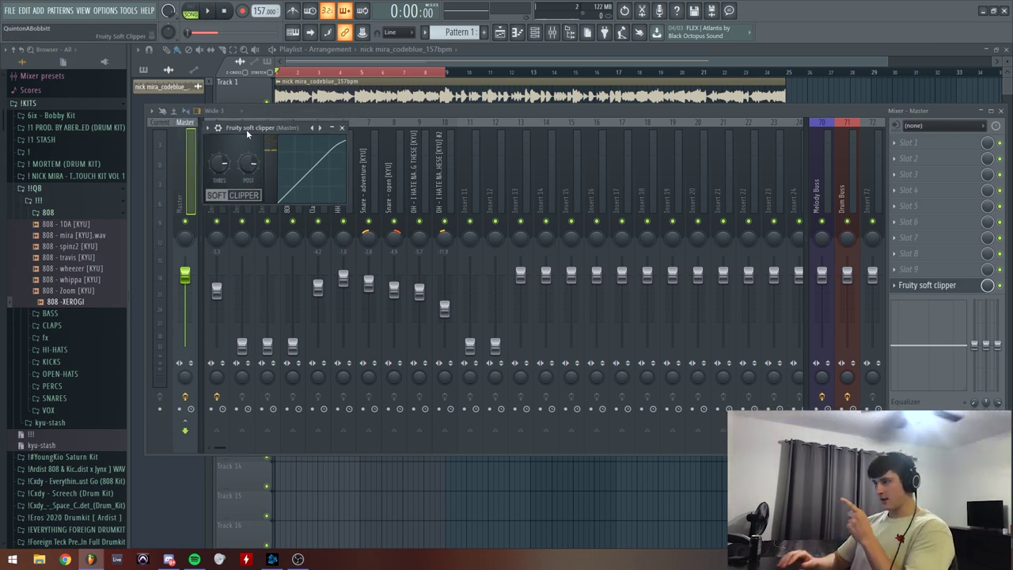
click(342, 128)
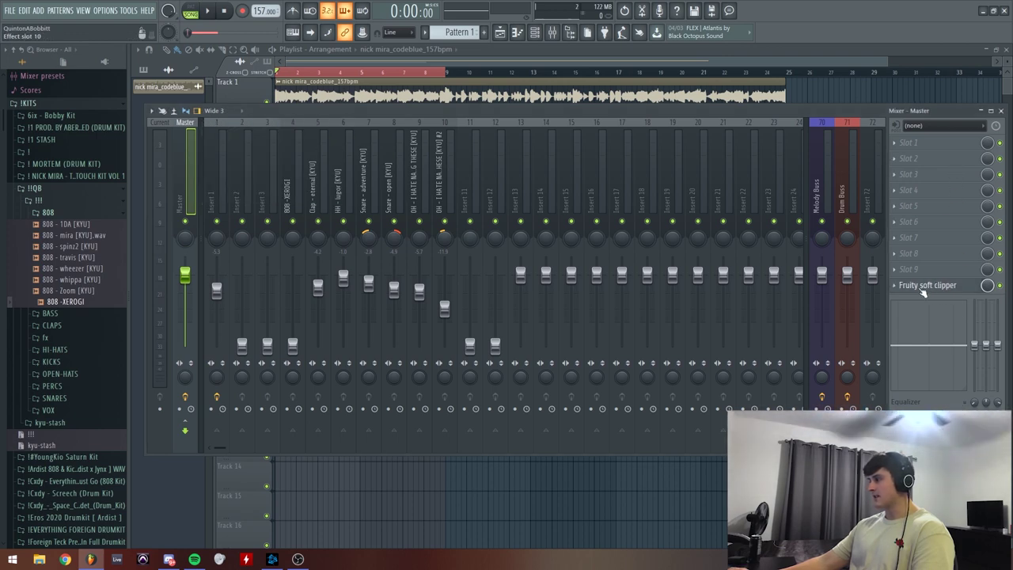
- Raise the 808 -XEROGI fader to about -3.5 dB while the beat plays
click(293, 190)
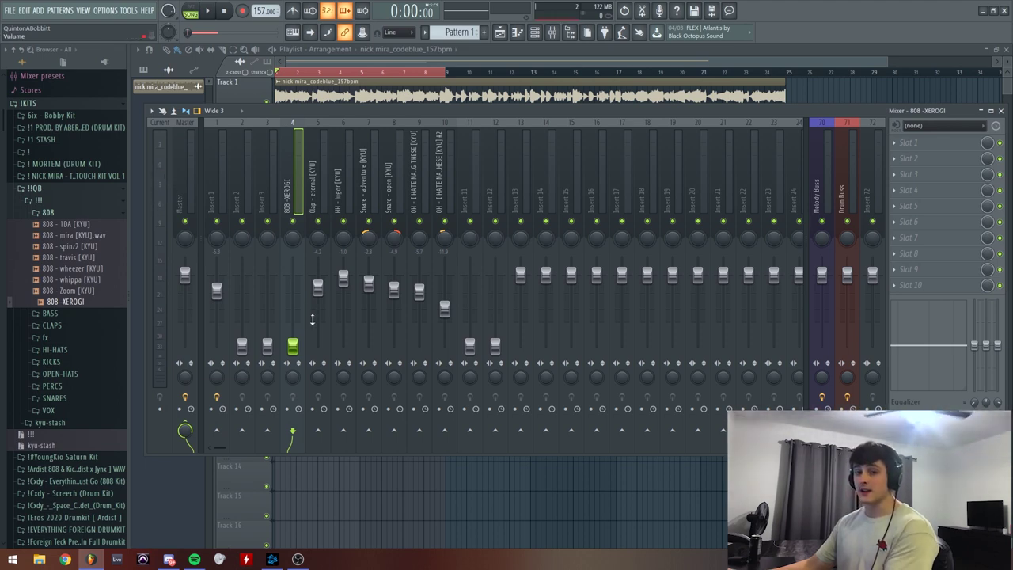
drag(293, 346, 293, 279)
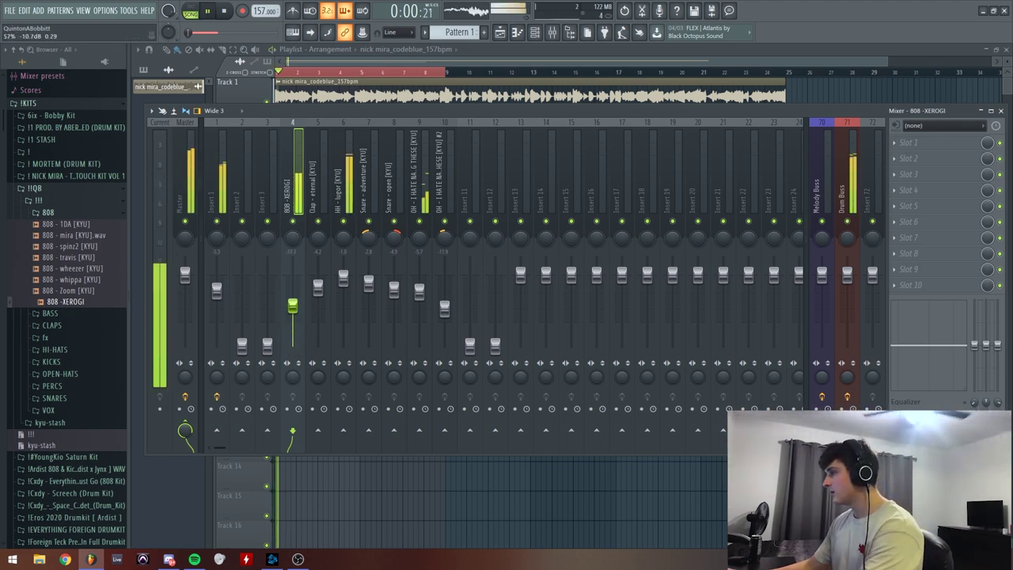
key(space)
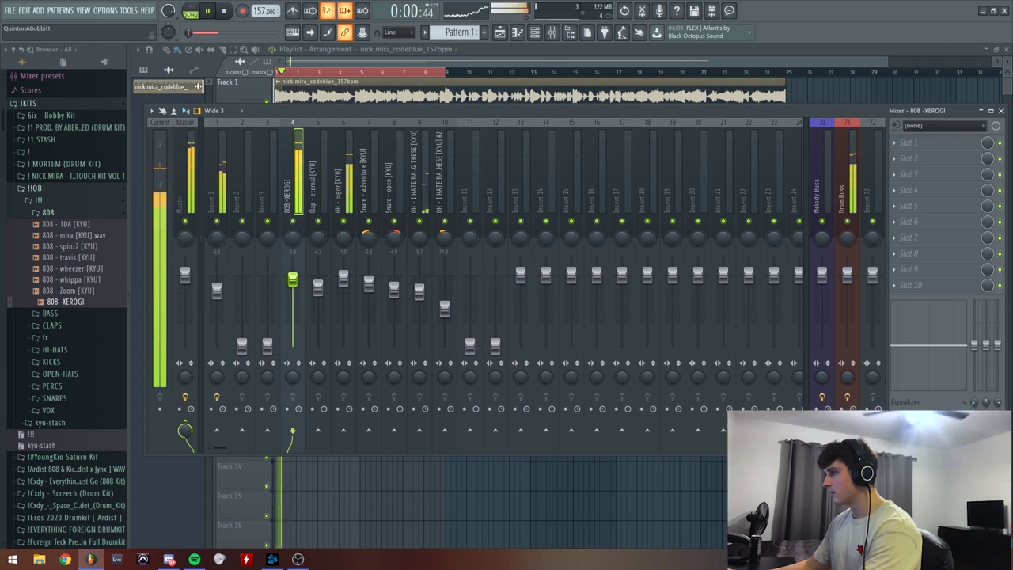
drag(293, 278, 294, 287)
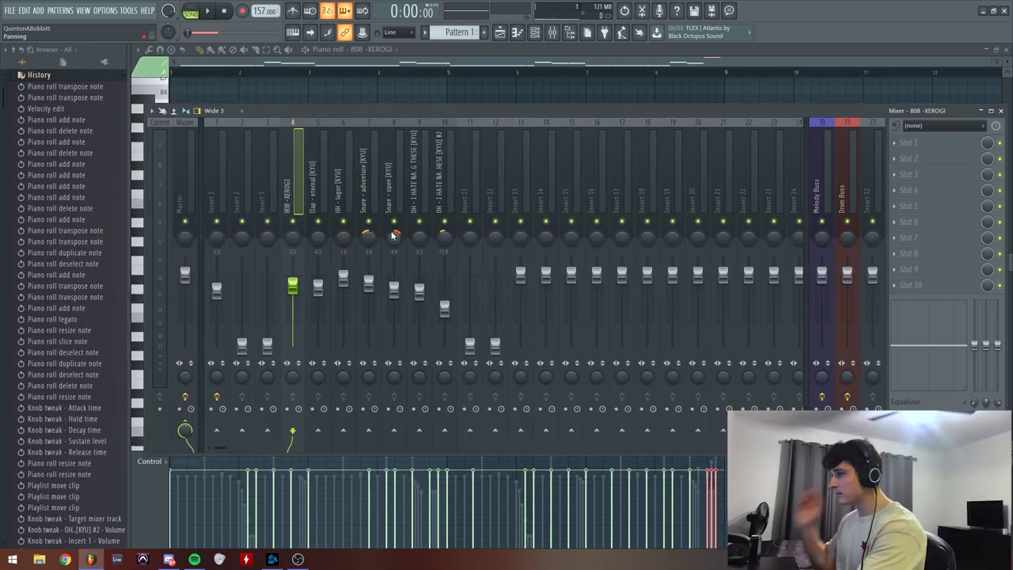
- Raise the first open hat's fader to about -2.8 dB and the second's to about -8.5 dB during playback
key(space)
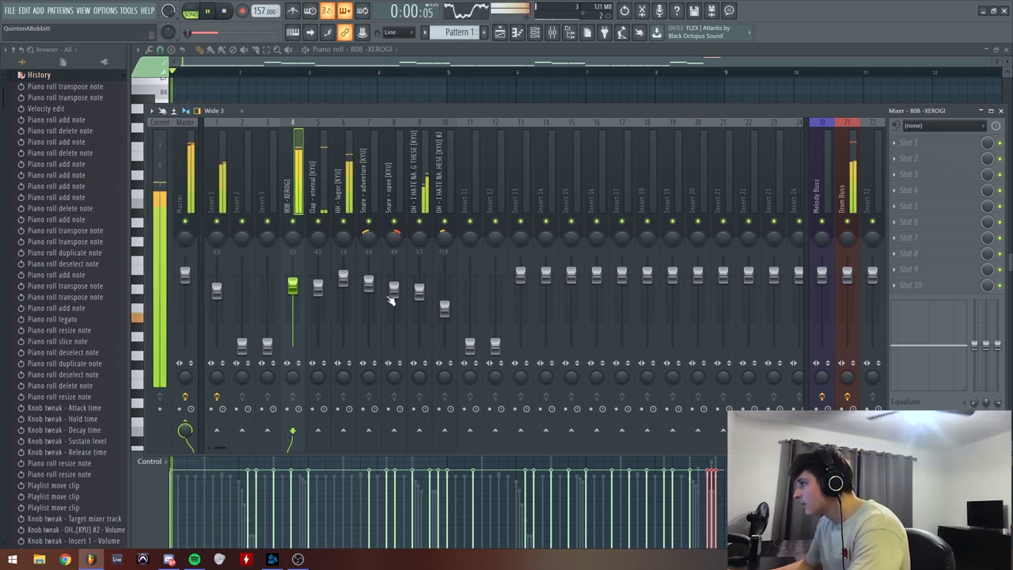
drag(418, 297, 415, 293)
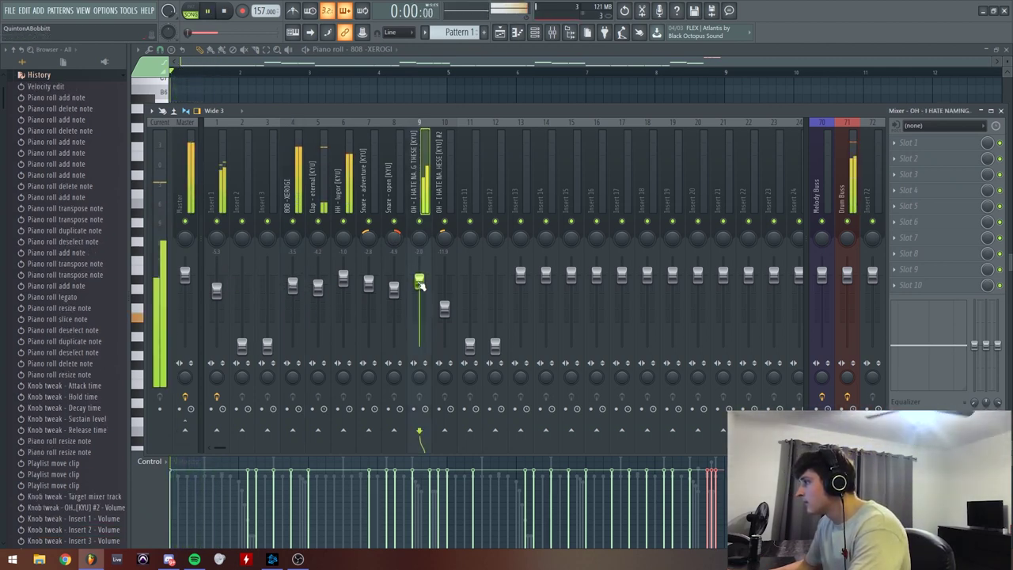
drag(444, 308, 444, 303)
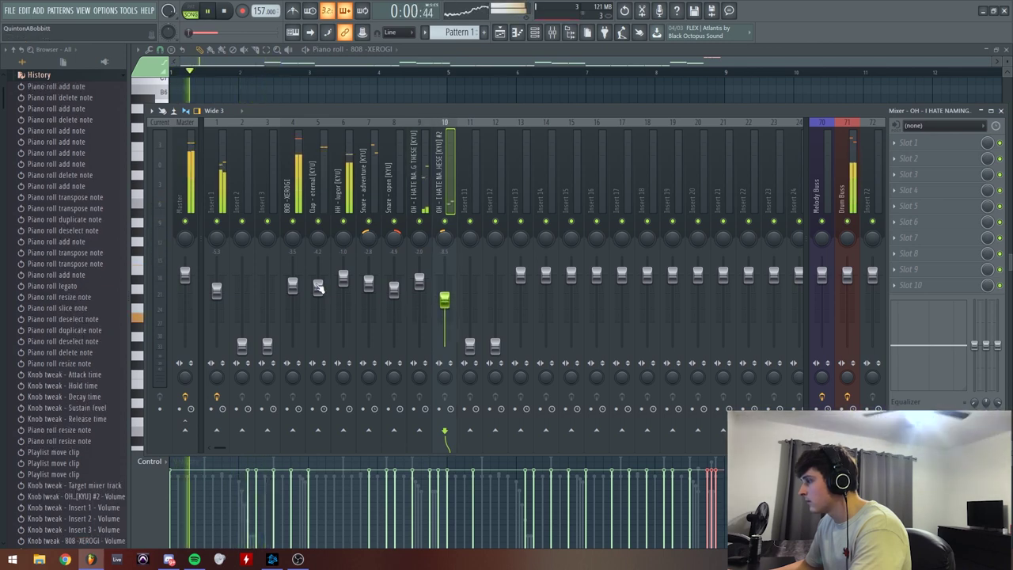
- Raise the clap fader to about -2.7 dB, the hi-hat to 3.8 dB and the melody on Insert 1 to -4.1 dB
drag(317, 285, 343, 262)
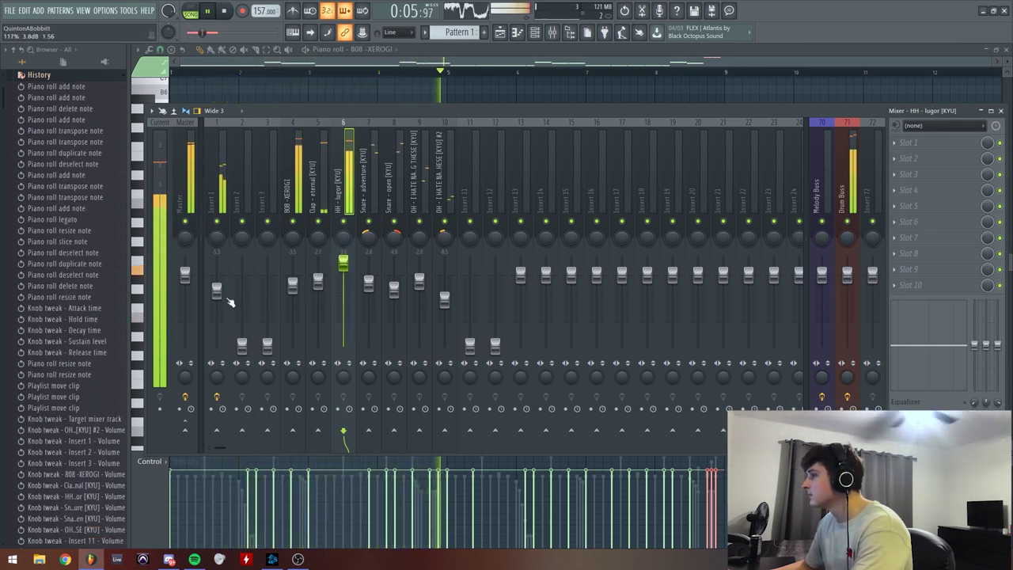
drag(217, 291, 216, 288)
scroll(229, 293, down, 1)
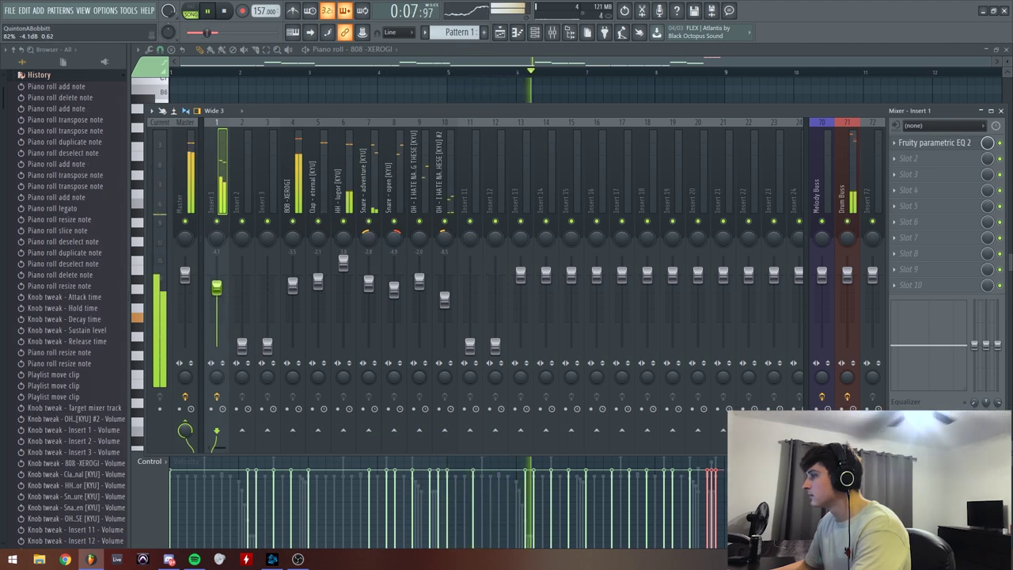
- Add Fruity parametric EQ to the first effect slot of the Master track and hide the mixer
click(184, 182)
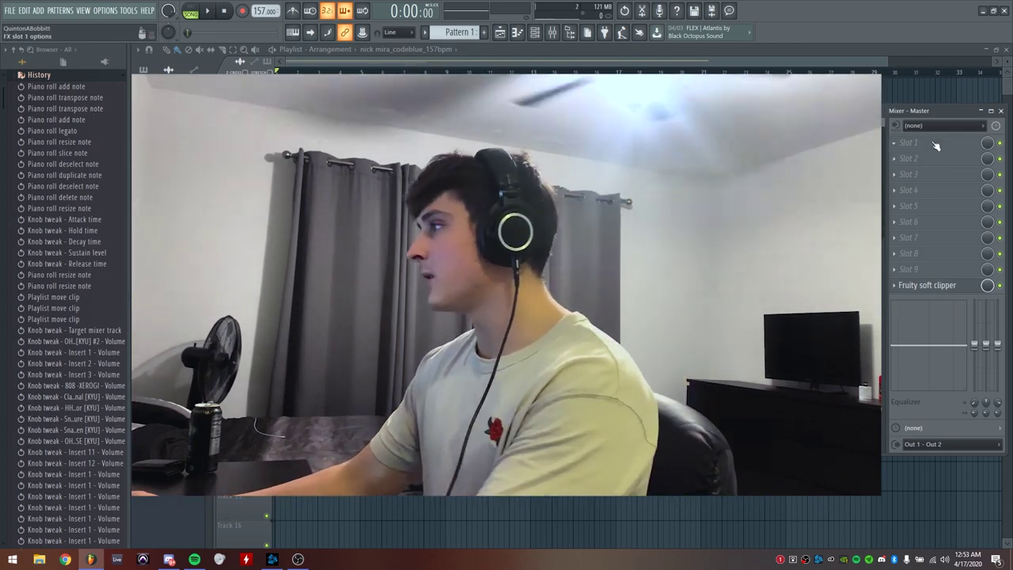
click(909, 142)
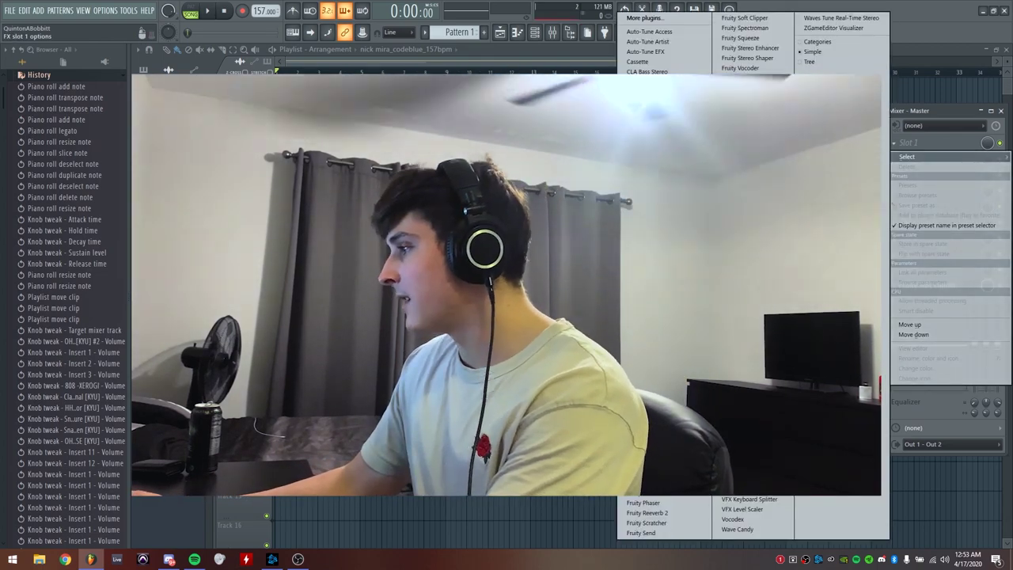
click(645, 482)
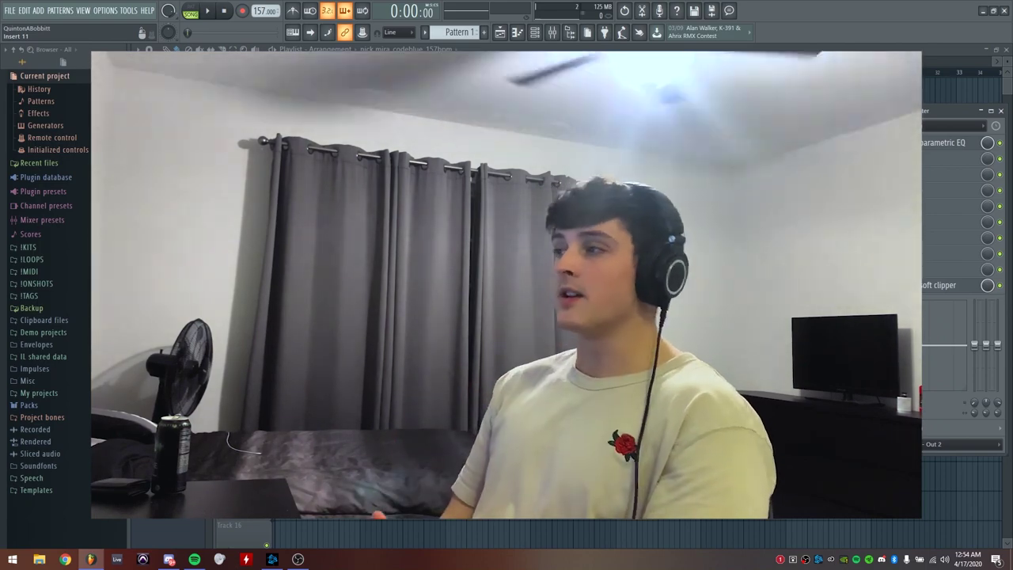
key(F9)
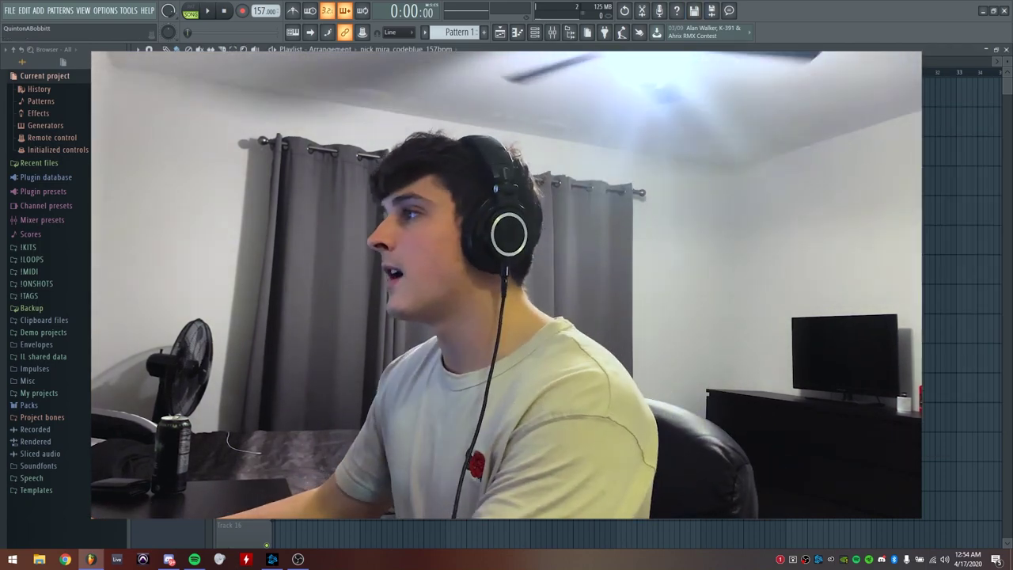